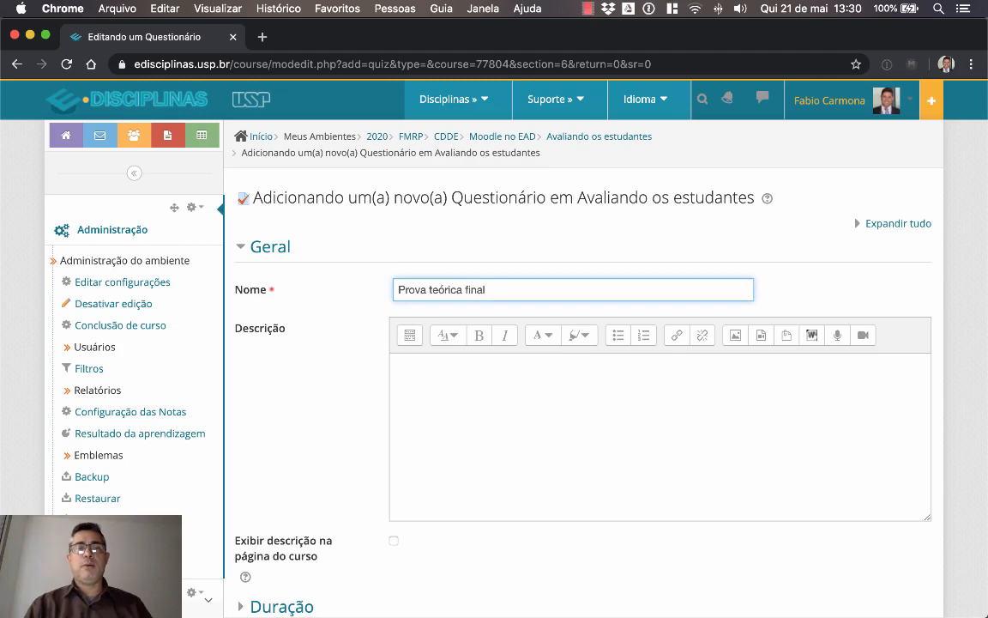
- Expand all sections of the new quiz's settings form and activate the description field
{"action": "scroll", "coordinate": [538, 309], "scroll_direction": "down", "scroll_amount": 2}
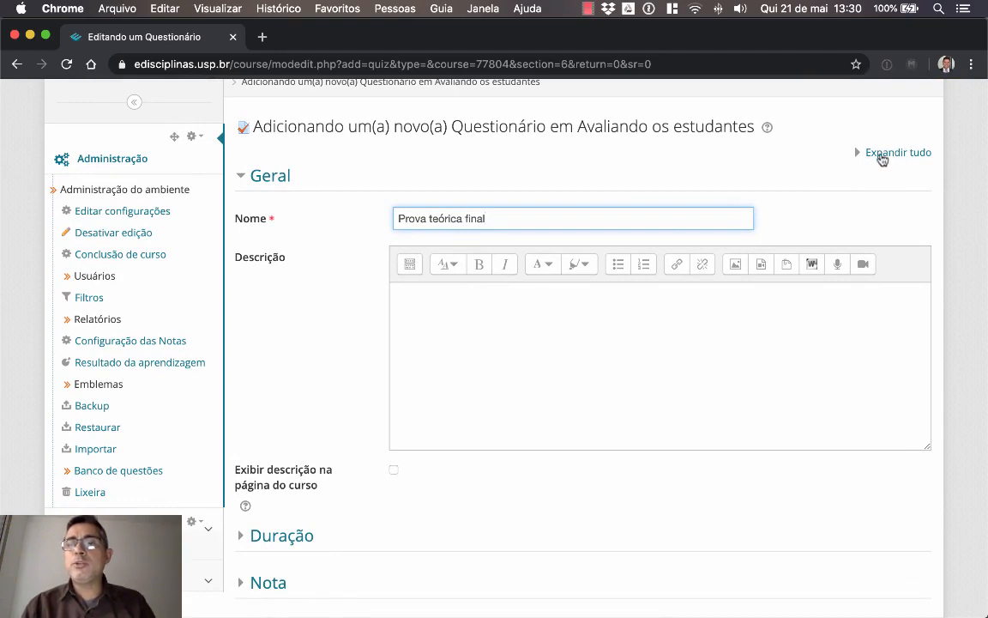
{"action": "left_click", "coordinate": [881, 154]}
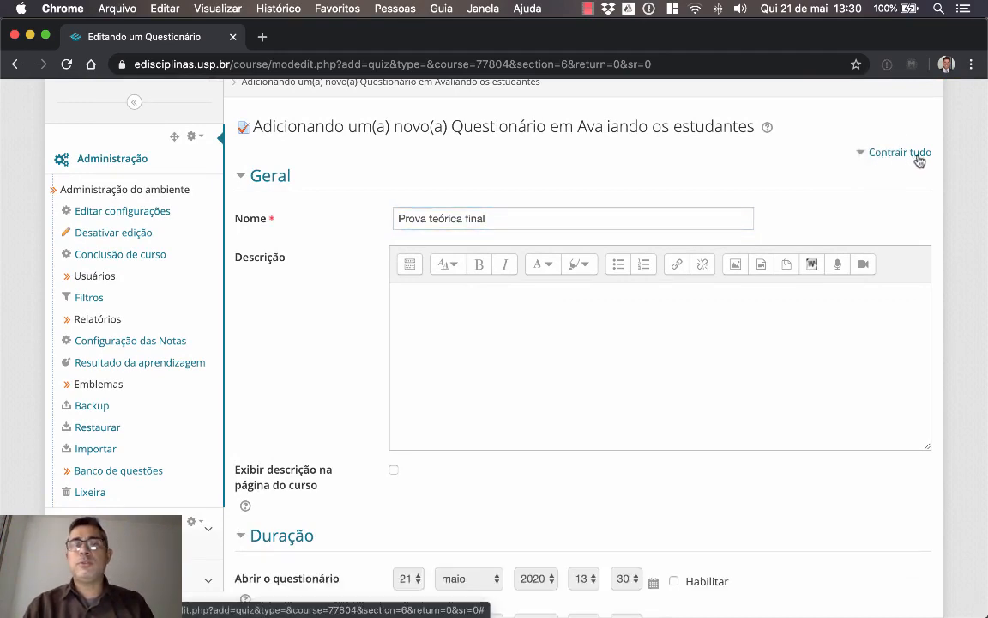
{"action": "scroll", "coordinate": [862, 176], "scroll_direction": "down", "scroll_amount": 3}
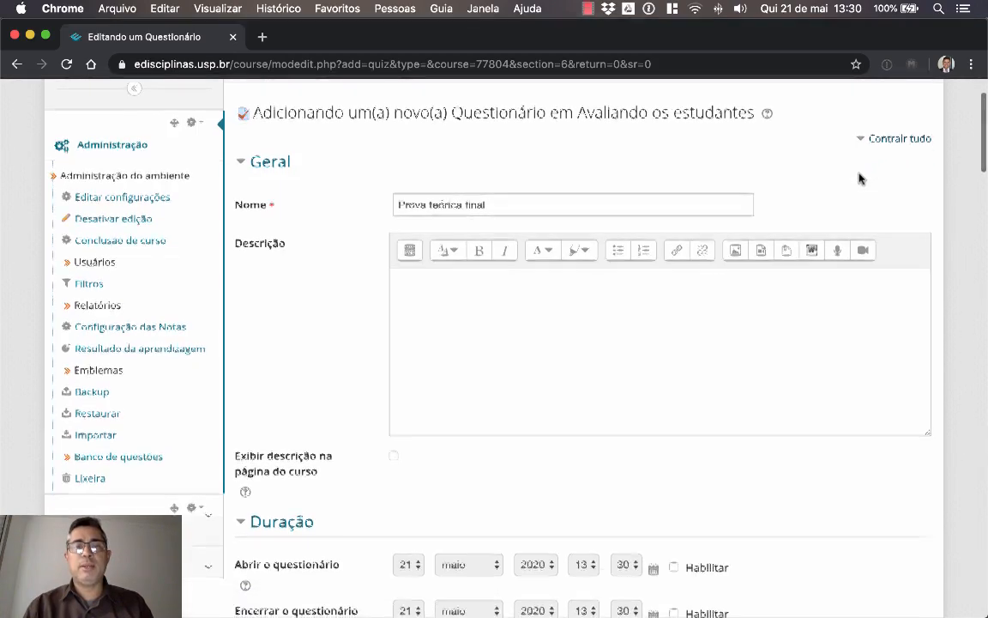
{"action": "left_click", "coordinate": [496, 294]}
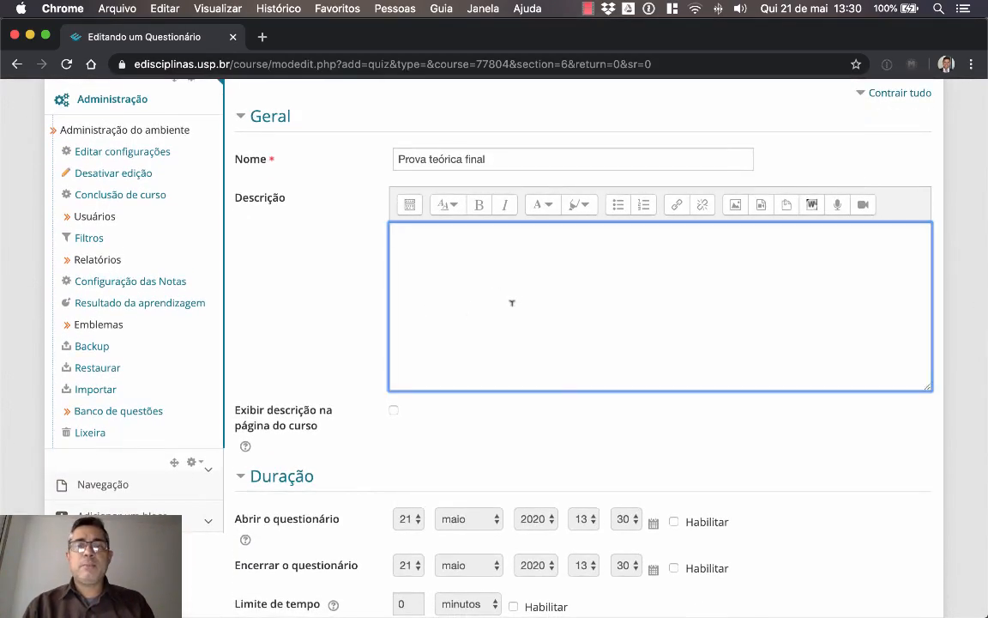
- Enable the quiz's opening and closing dates and set the closing hour to 17
{"action": "scroll", "coordinate": [519, 299], "scroll_direction": "down", "scroll_amount": 5}
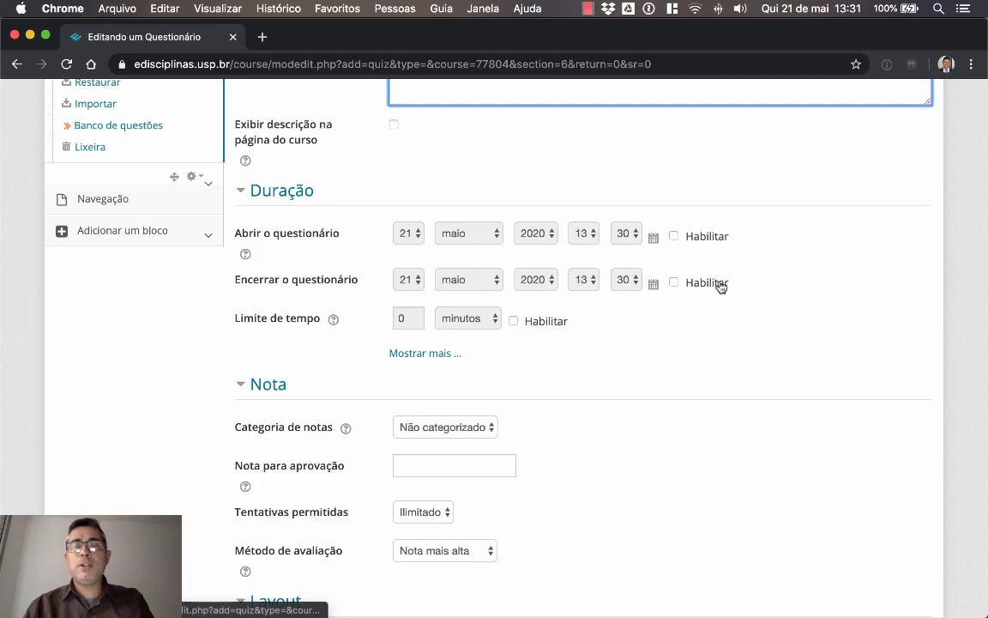
{"action": "left_click", "coordinate": [674, 240]}
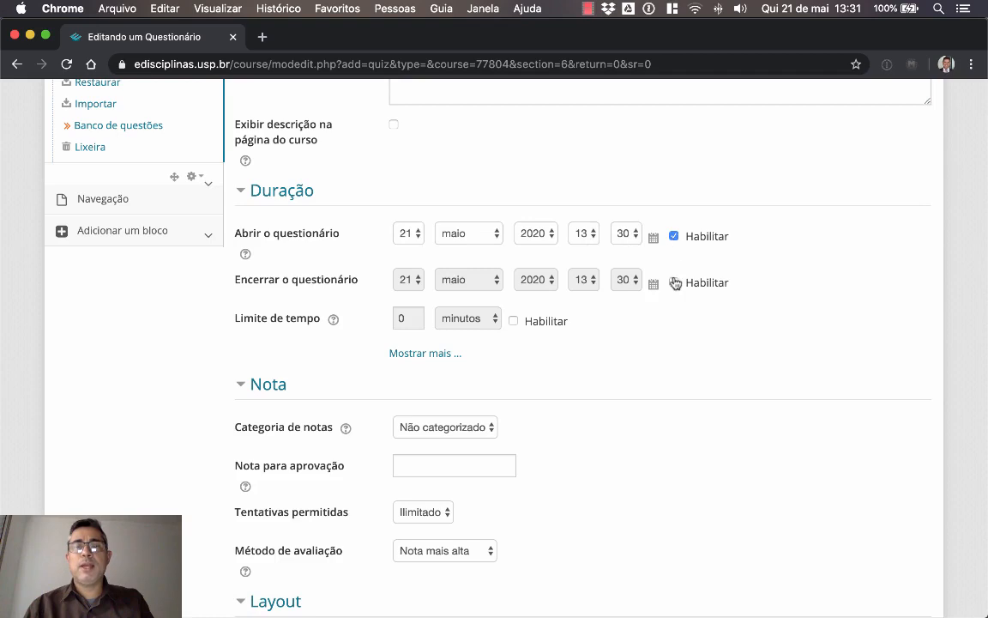
{"action": "left_click", "coordinate": [674, 282]}
{"action": "left_click", "coordinate": [582, 283]}
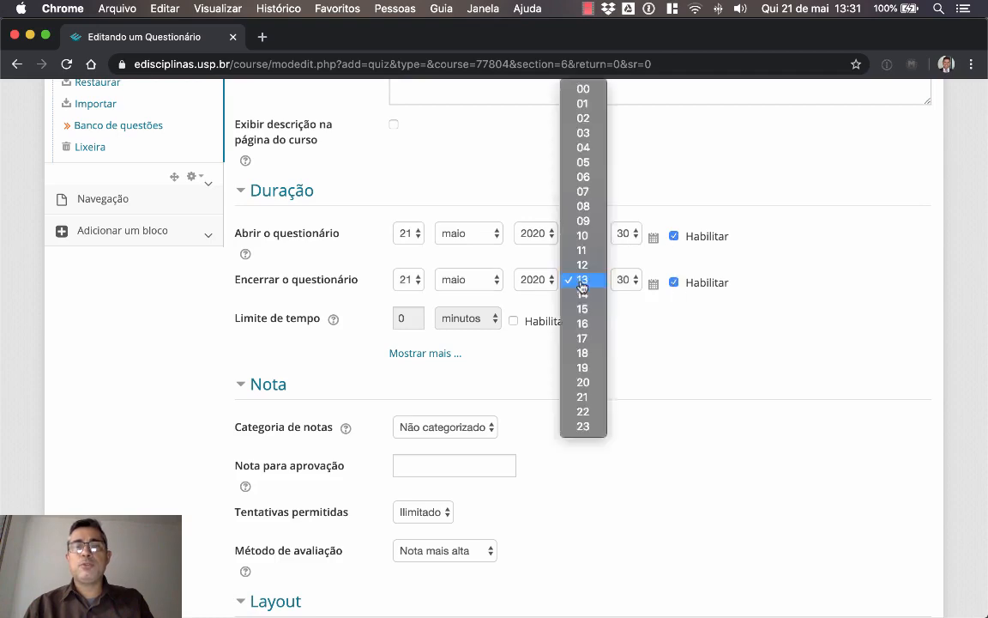
{"action": "left_click", "coordinate": [582, 340]}
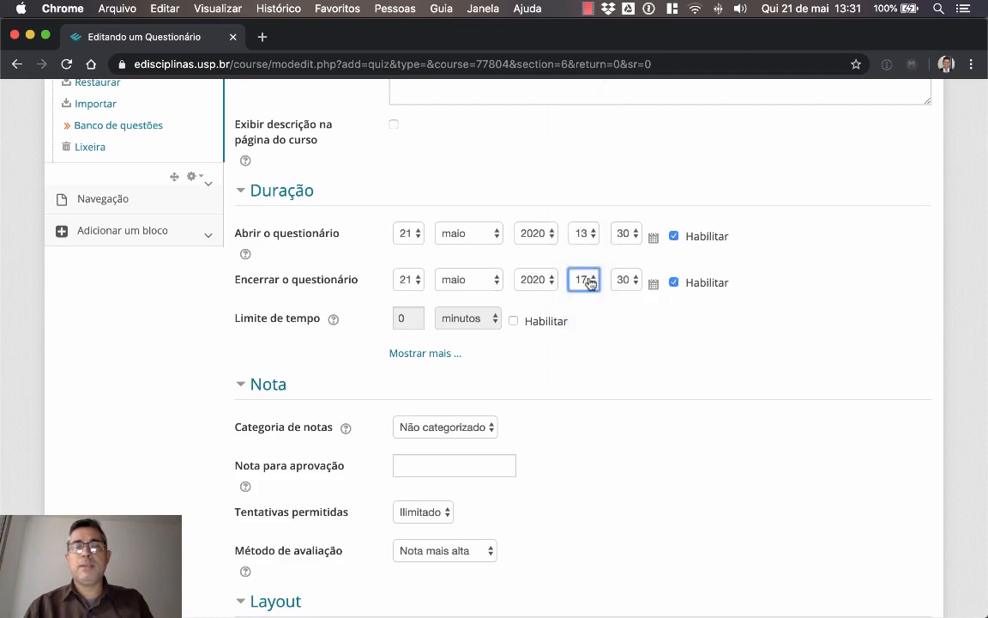
- Enable a time limit of 60 minutes for the quiz and reveal the additional duration settings
{"action": "scroll", "coordinate": [552, 337], "scroll_direction": "down", "scroll_amount": 1}
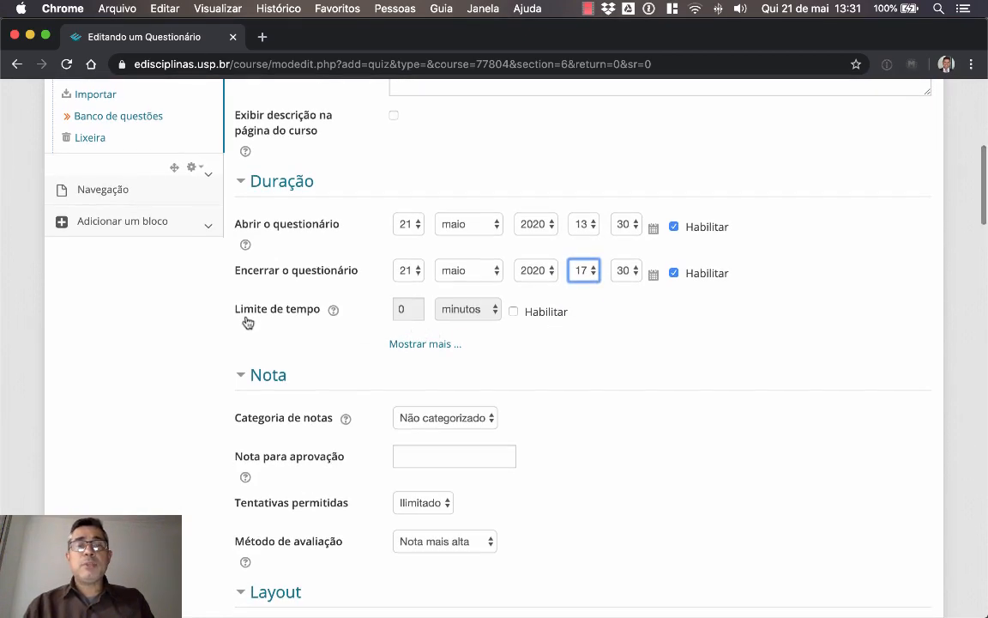
{"action": "left_click", "coordinate": [620, 327]}
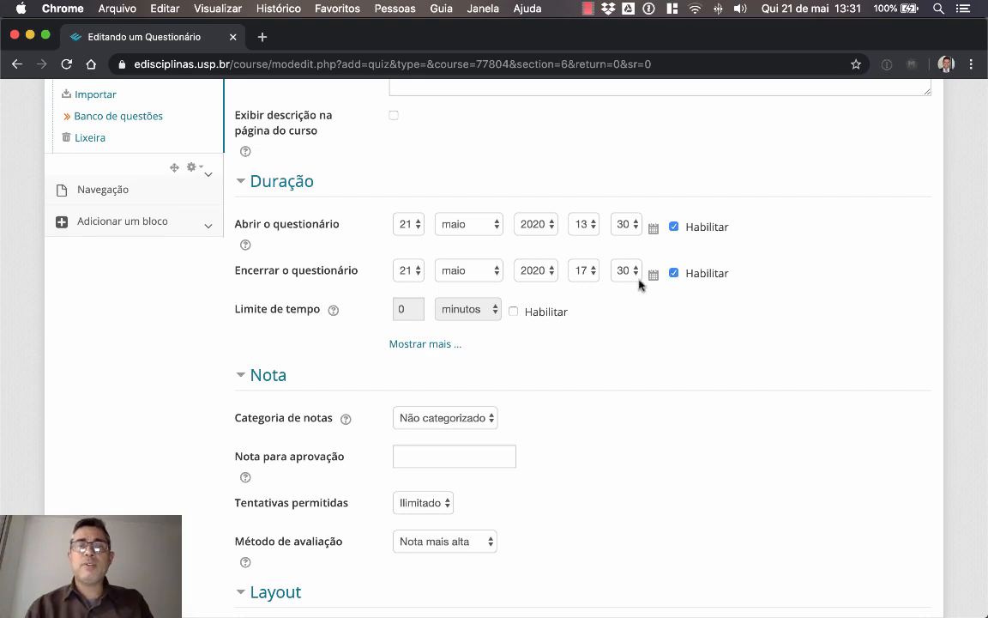
{"action": "left_click", "coordinate": [514, 313]}
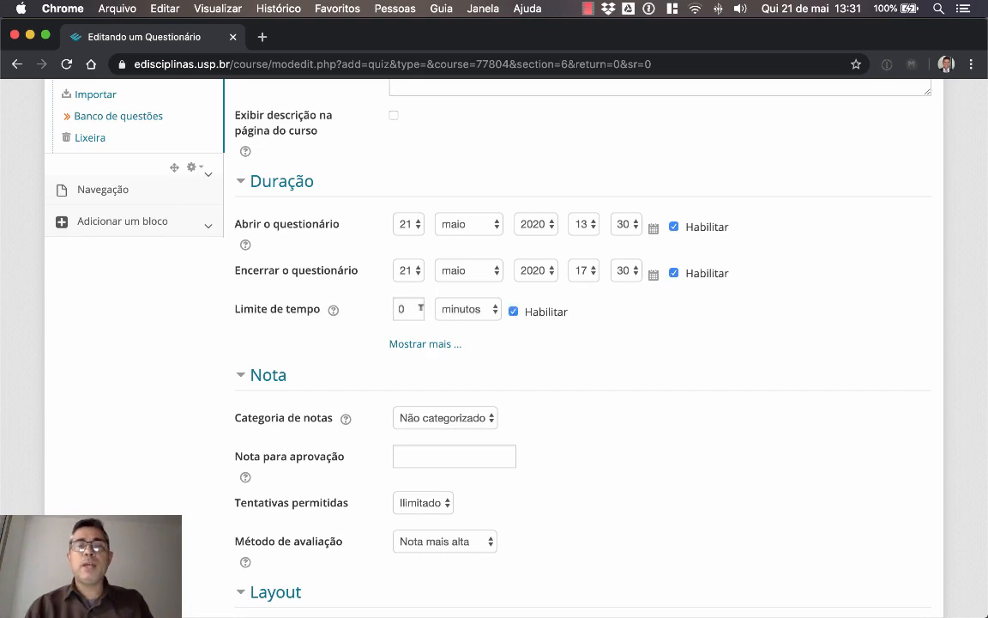
{"action": "left_click", "coordinate": [418, 308]}
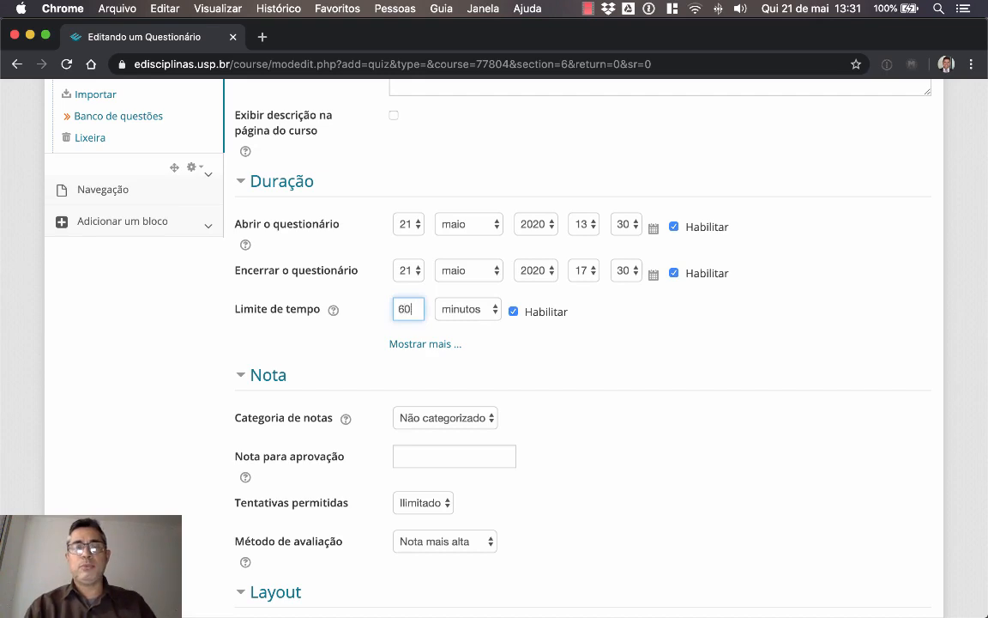
{"action": "left_click", "coordinate": [413, 345]}
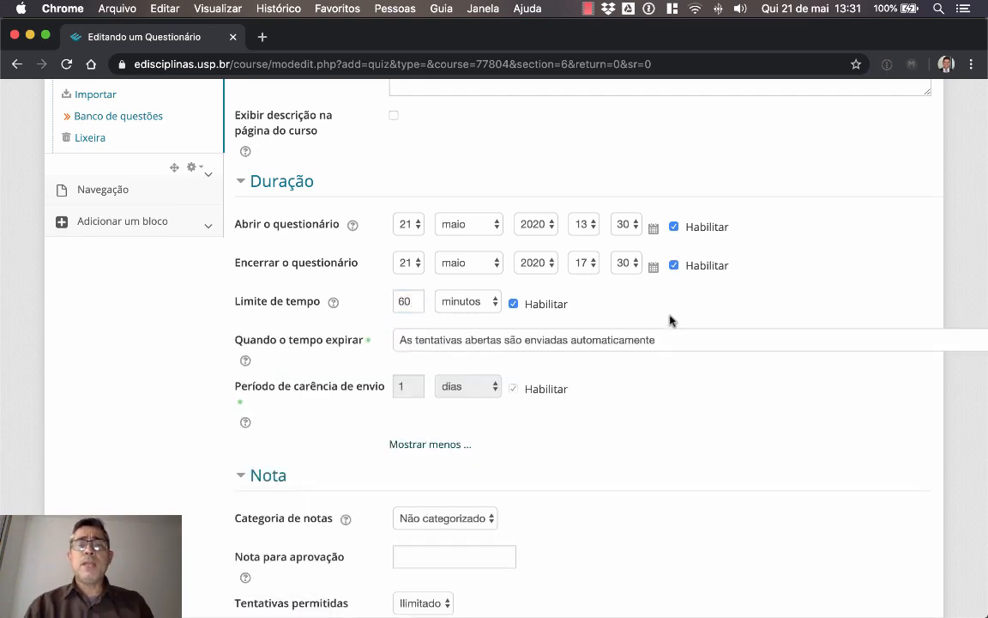
{"action": "scroll", "coordinate": [669, 320], "scroll_direction": "down", "scroll_amount": 1}
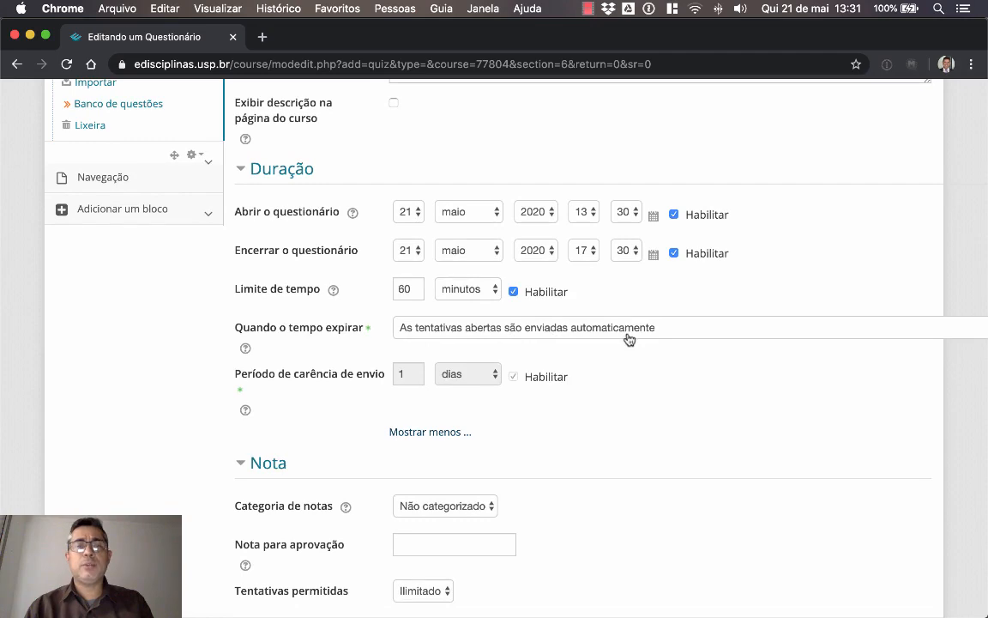
- Check the available grade categories and set the quiz's passing grade to 4,0
{"action": "scroll", "coordinate": [629, 338], "scroll_direction": "down", "scroll_amount": 5}
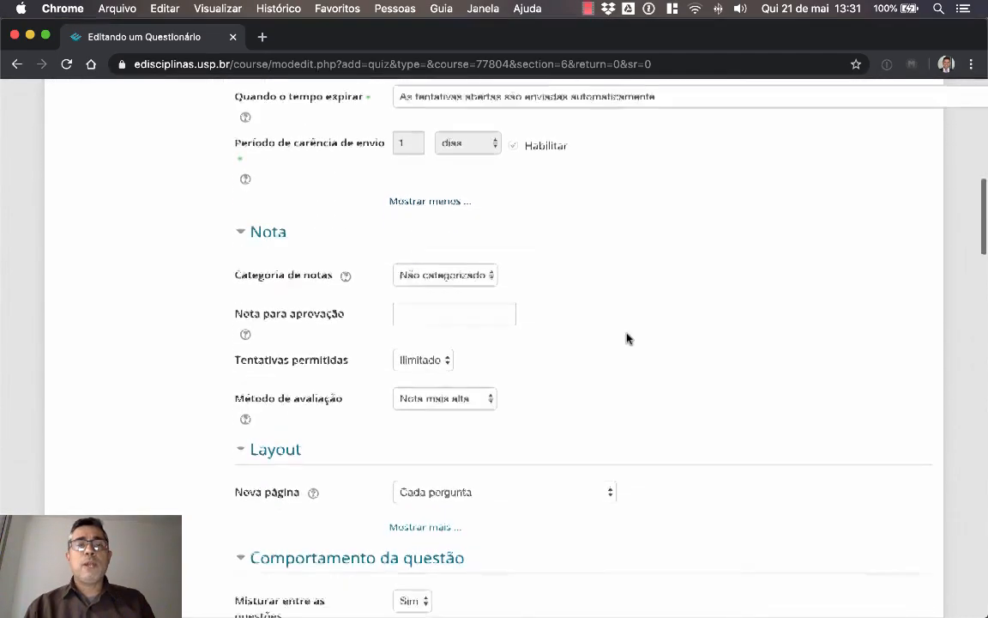
{"action": "left_click", "coordinate": [482, 262]}
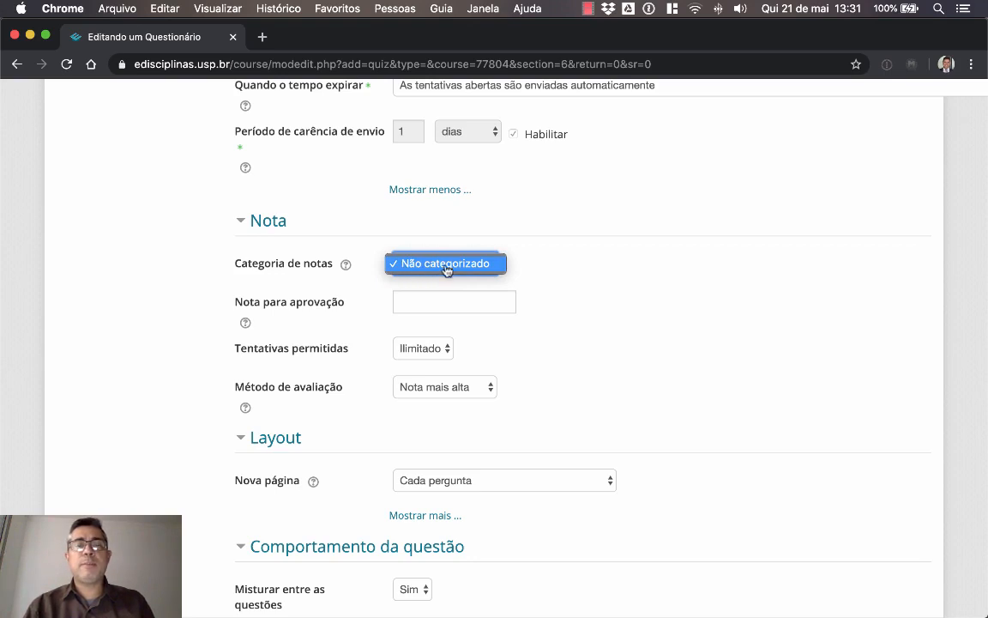
{"action": "left_click", "coordinate": [605, 240]}
{"action": "left_click", "coordinate": [472, 302]}
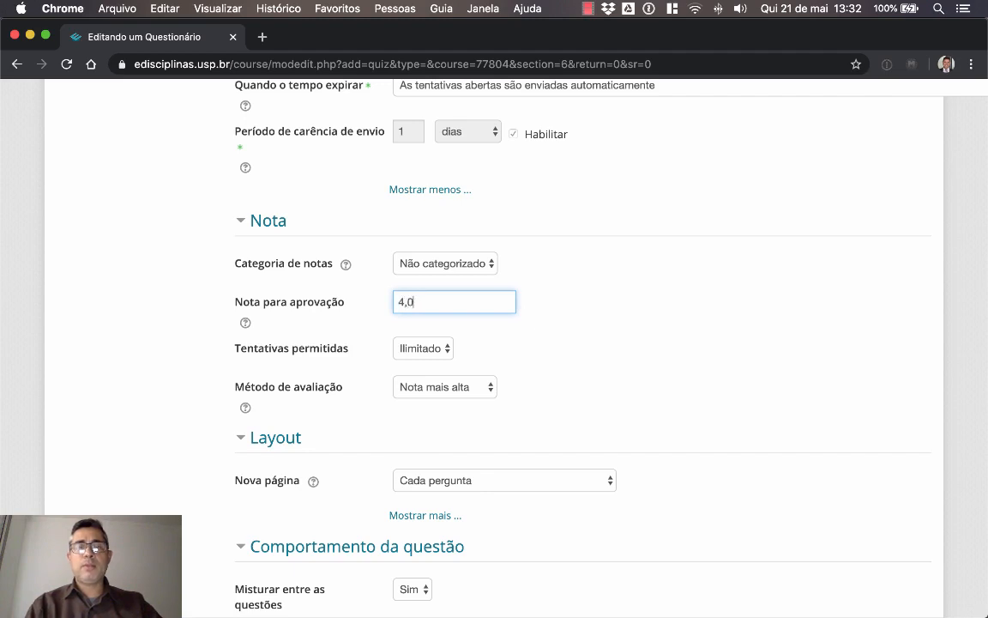
- Limit the quiz's allowed attempts to 1
{"action": "scroll", "coordinate": [547, 319], "scroll_direction": "down", "scroll_amount": 2}
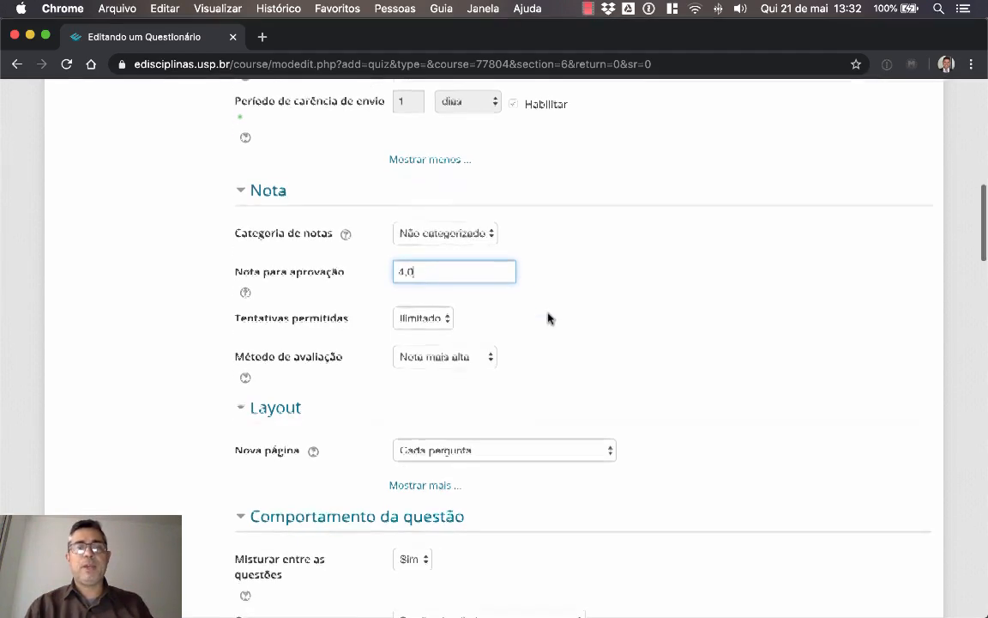
{"action": "left_click", "coordinate": [436, 319]}
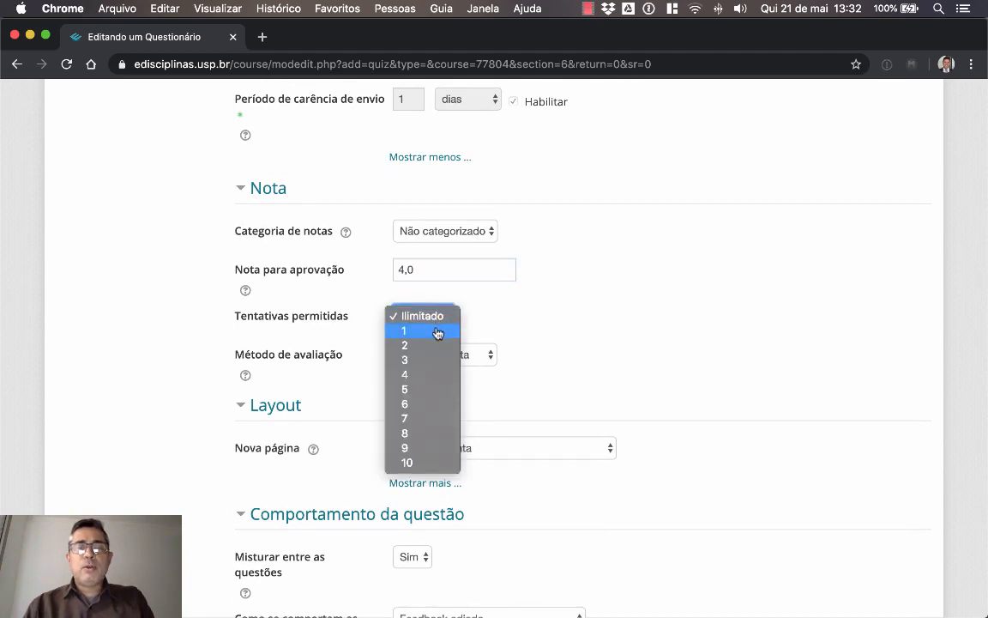
{"action": "left_click", "coordinate": [437, 333]}
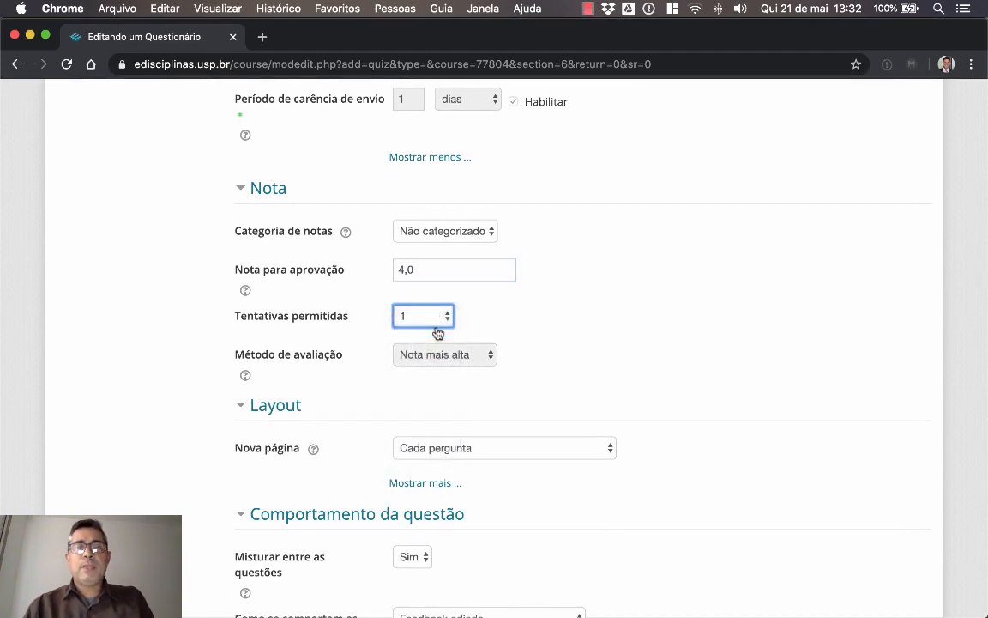
{"action": "left_click", "coordinate": [485, 313]}
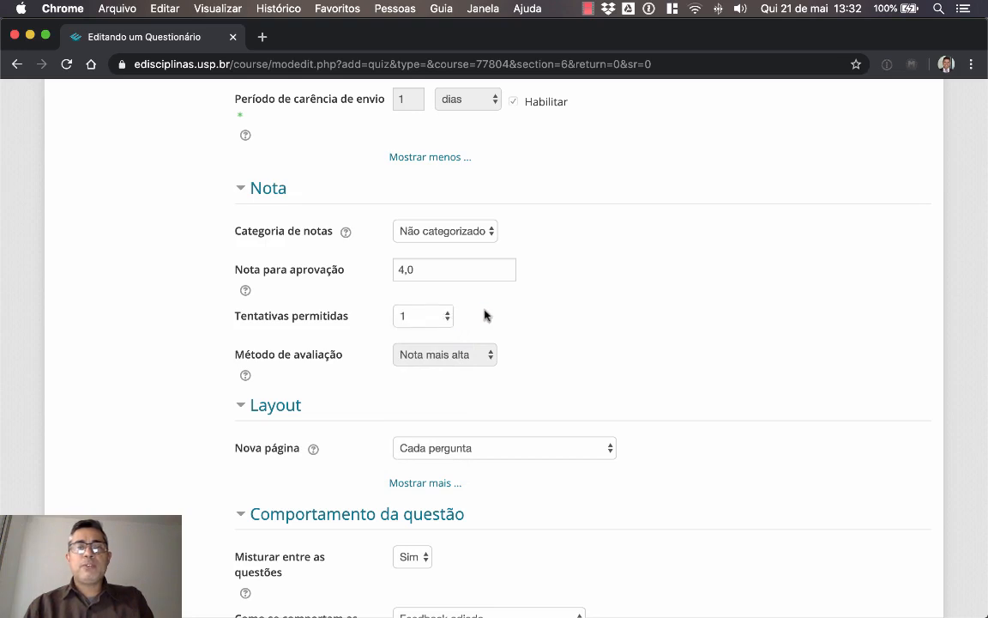
{"action": "scroll", "coordinate": [632, 290], "scroll_direction": "down", "scroll_amount": 1}
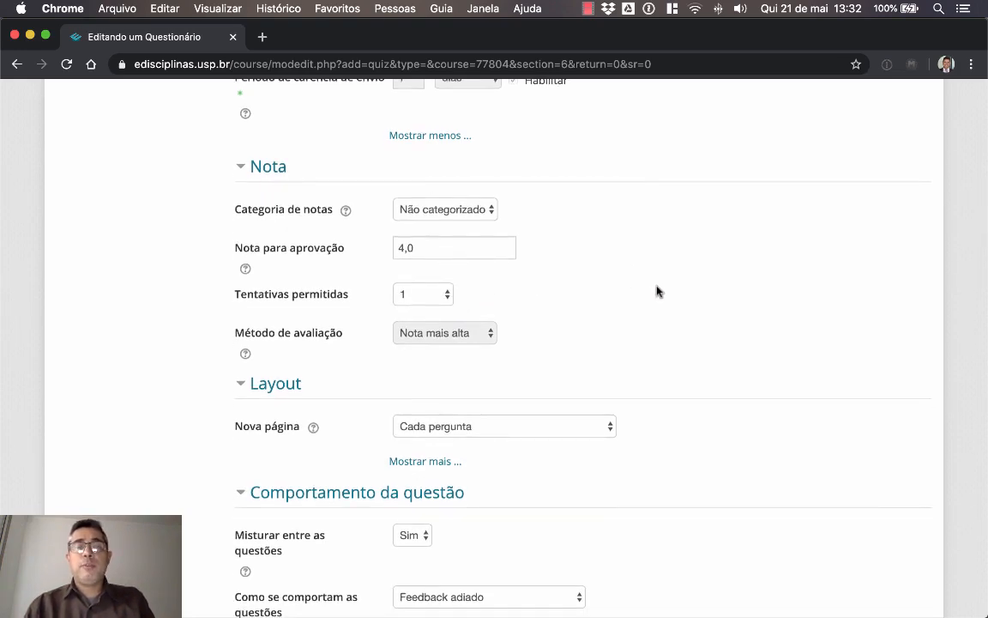
{"action": "left_click", "coordinate": [417, 300]}
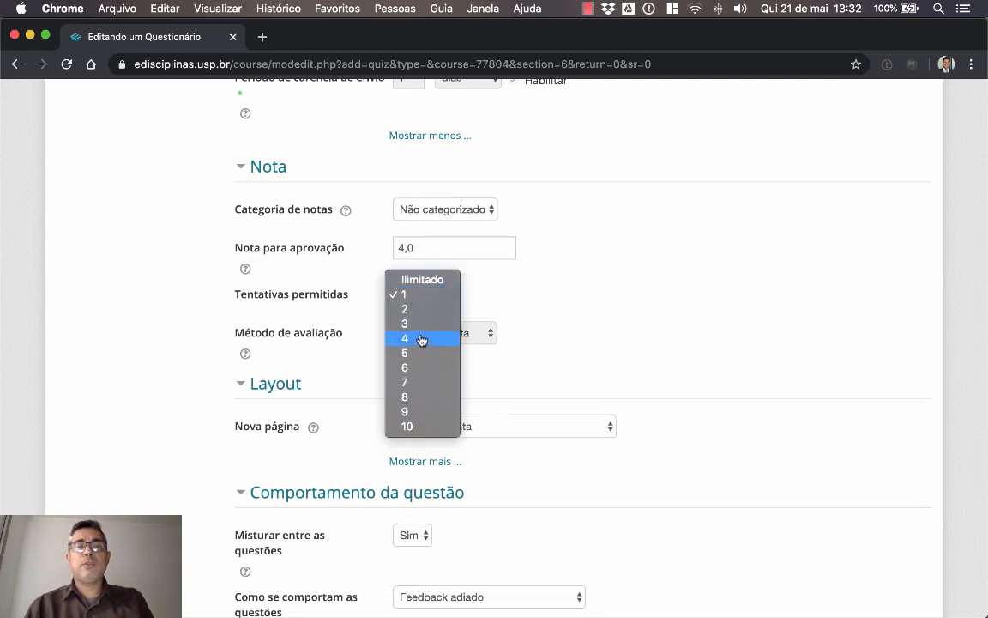
{"action": "left_click", "coordinate": [425, 294]}
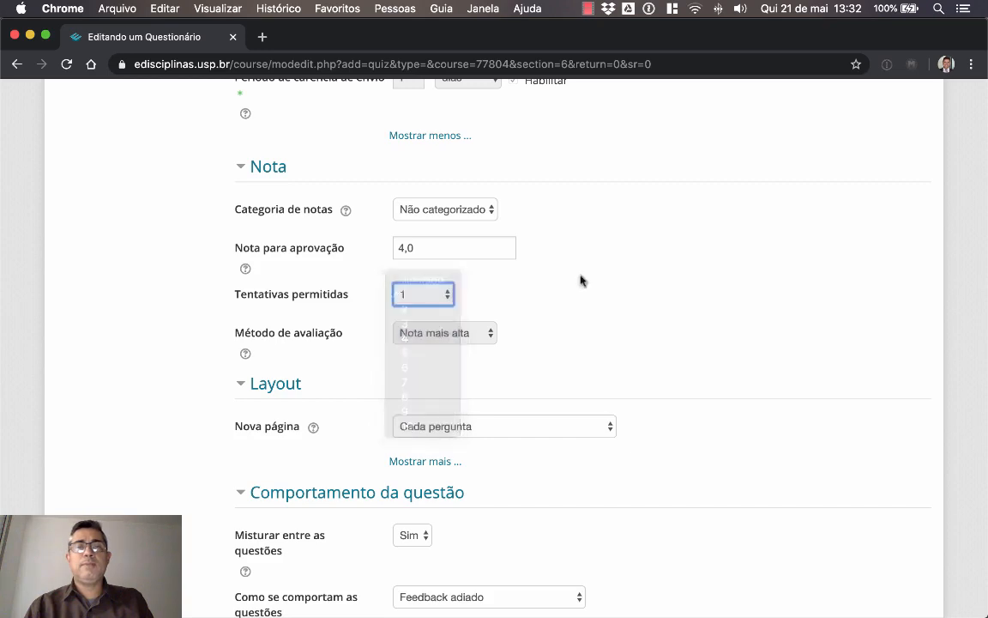
- Reveal the additional layout settings and set the navigation method to Sequencial
{"action": "scroll", "coordinate": [566, 290], "scroll_direction": "down", "scroll_amount": 3}
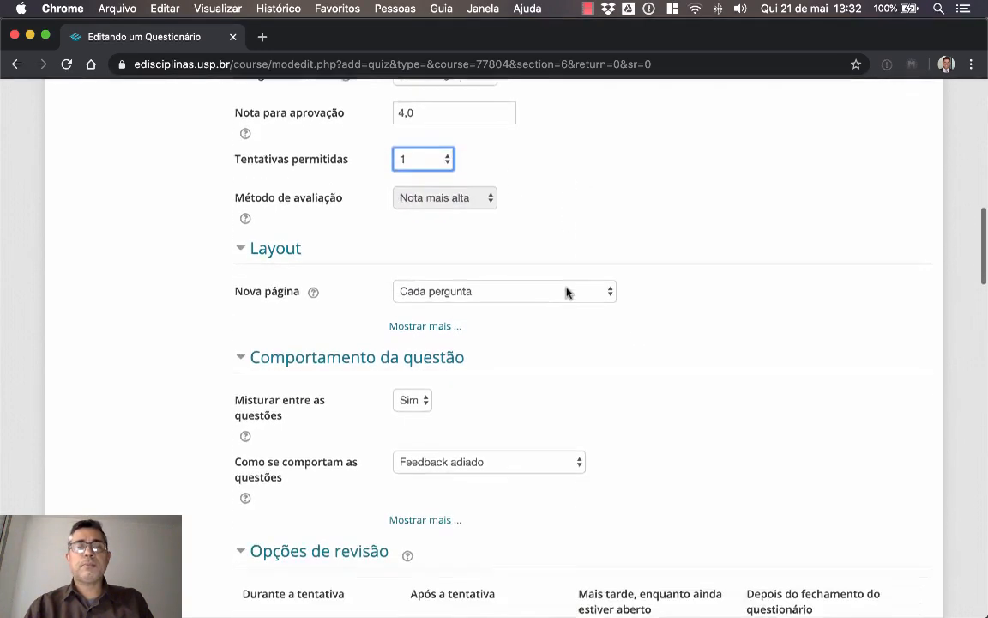
{"action": "left_click", "coordinate": [436, 294]}
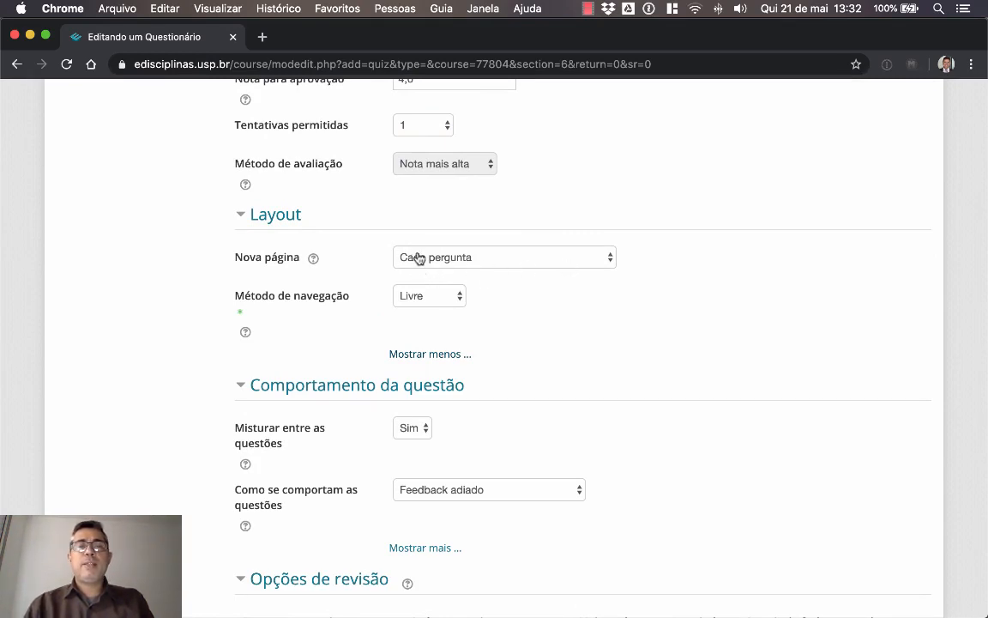
{"action": "left_click", "coordinate": [446, 306]}
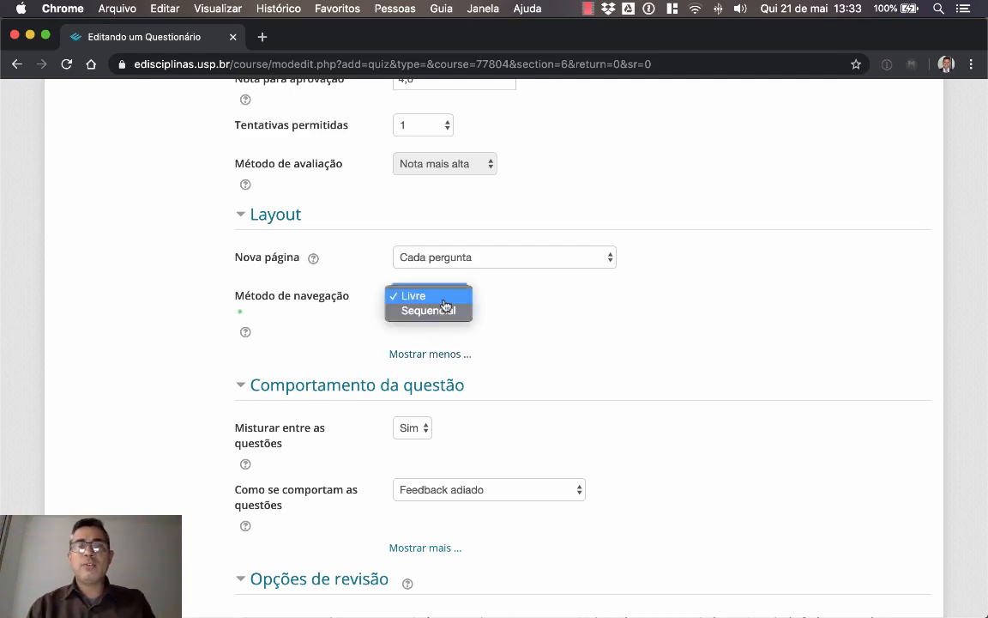
{"action": "left_click", "coordinate": [443, 312]}
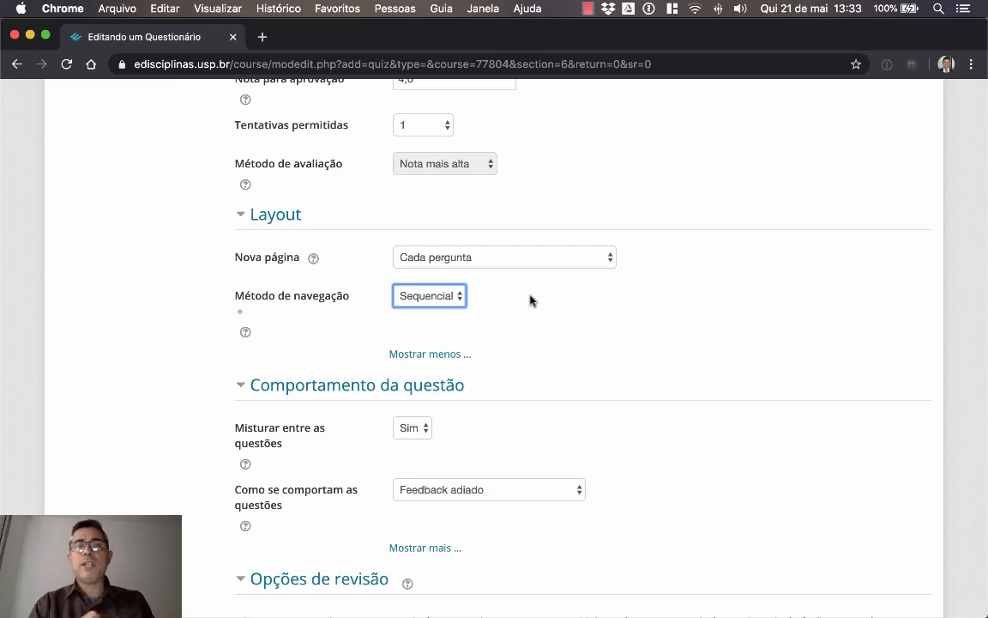
- Examine the question behaviour choices, keeping Feedback adiado selected, and look over the review options
{"action": "scroll", "coordinate": [657, 251], "scroll_direction": "down", "scroll_amount": 5}
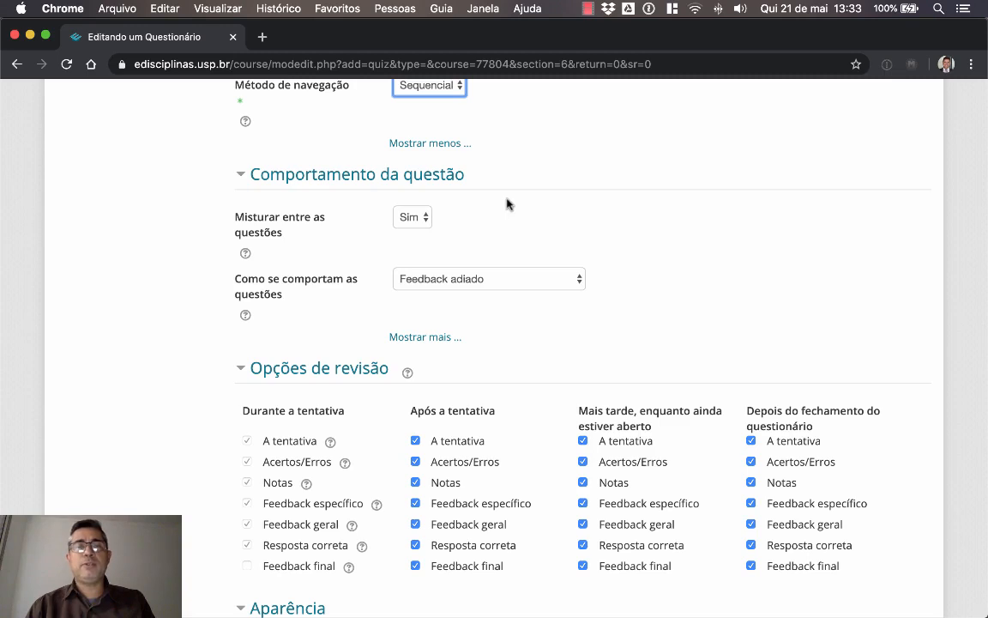
{"action": "scroll", "coordinate": [504, 203], "scroll_direction": "down", "scroll_amount": 1}
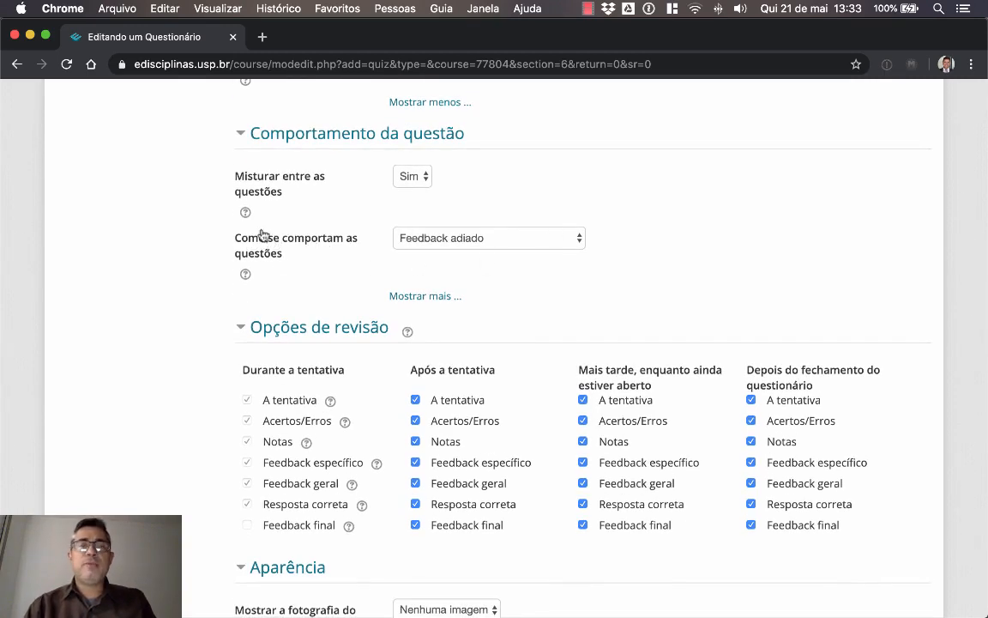
{"action": "scroll", "coordinate": [531, 265], "scroll_direction": "down", "scroll_amount": 1}
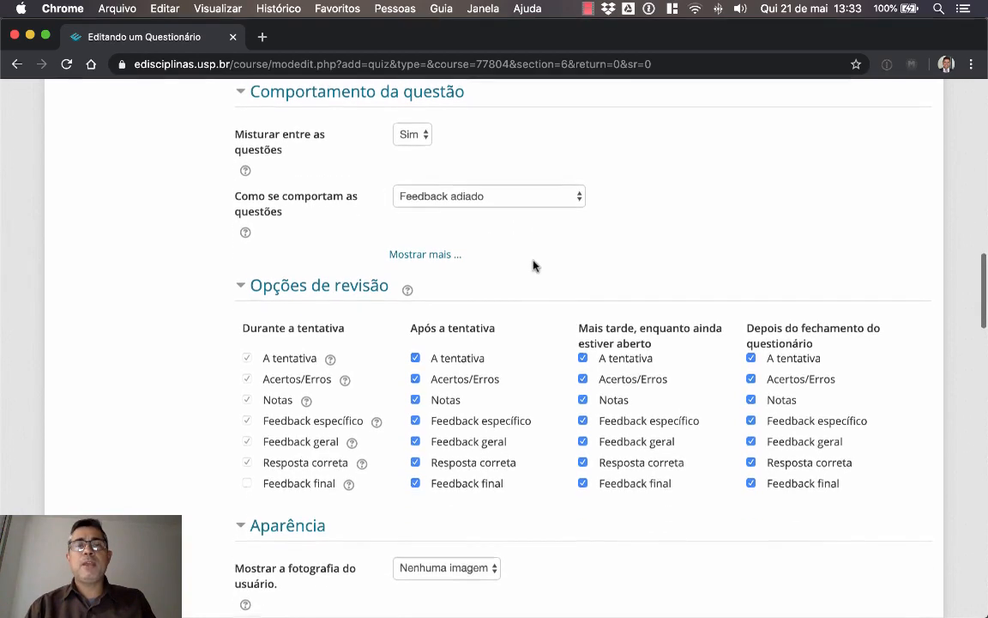
{"action": "left_click", "coordinate": [561, 198]}
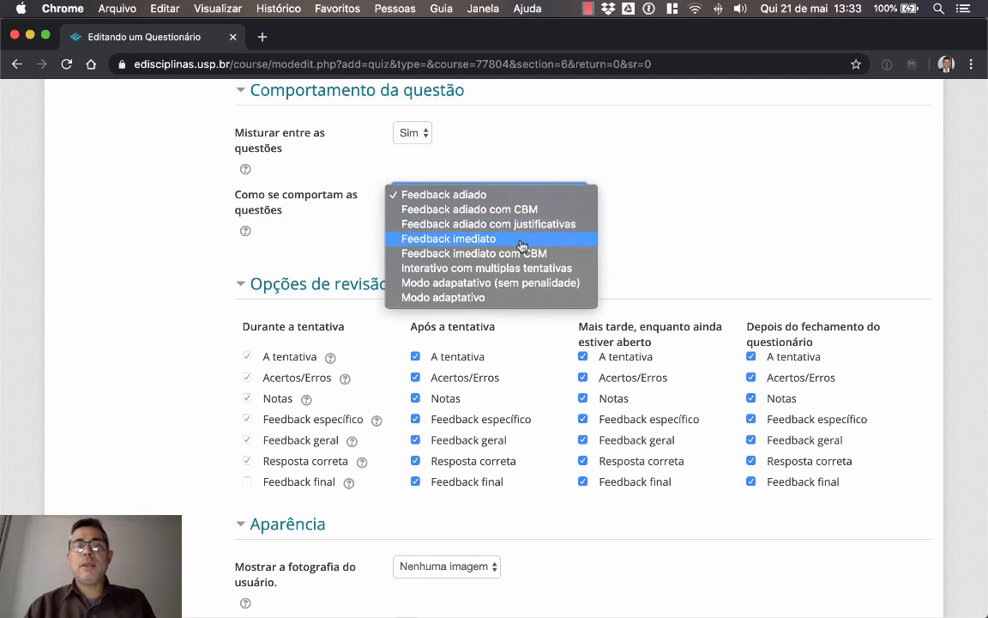
{"action": "left_click", "coordinate": [491, 197]}
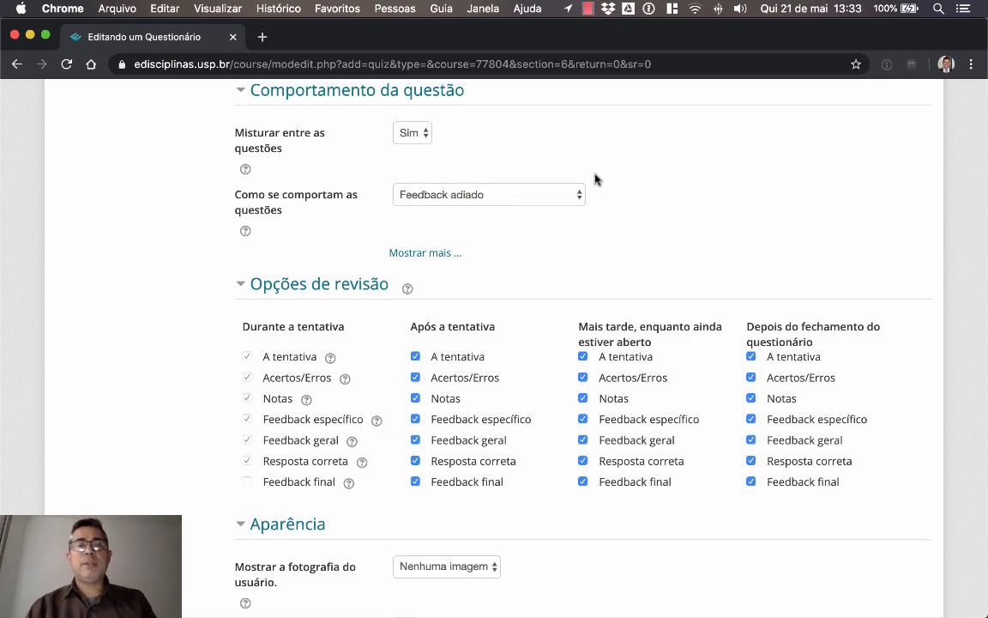
{"action": "scroll", "coordinate": [635, 186], "scroll_direction": "down", "scroll_amount": 2}
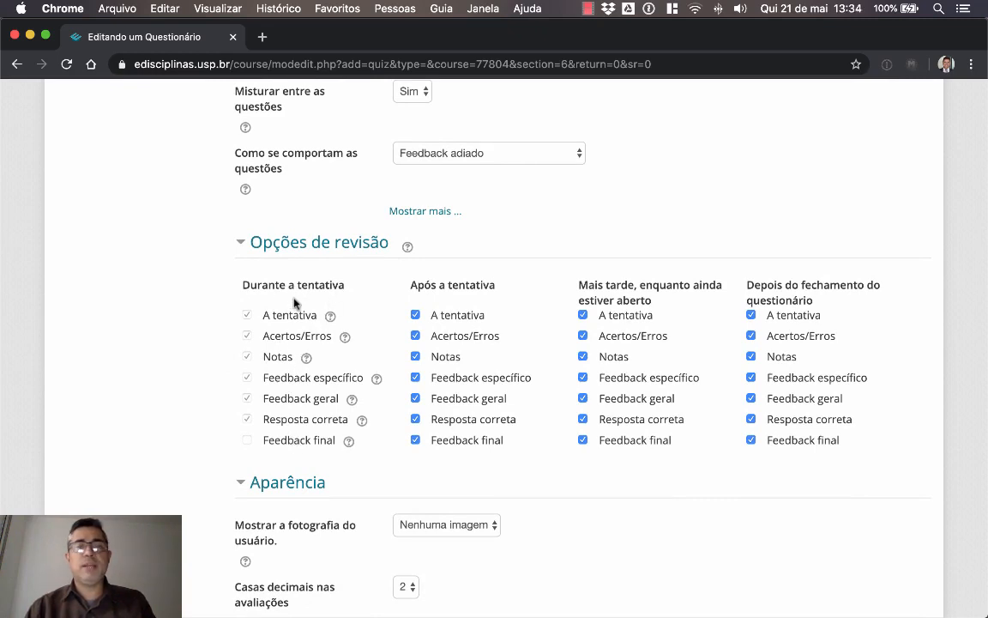
{"action": "scroll", "coordinate": [494, 248], "scroll_direction": "down", "scroll_amount": 1}
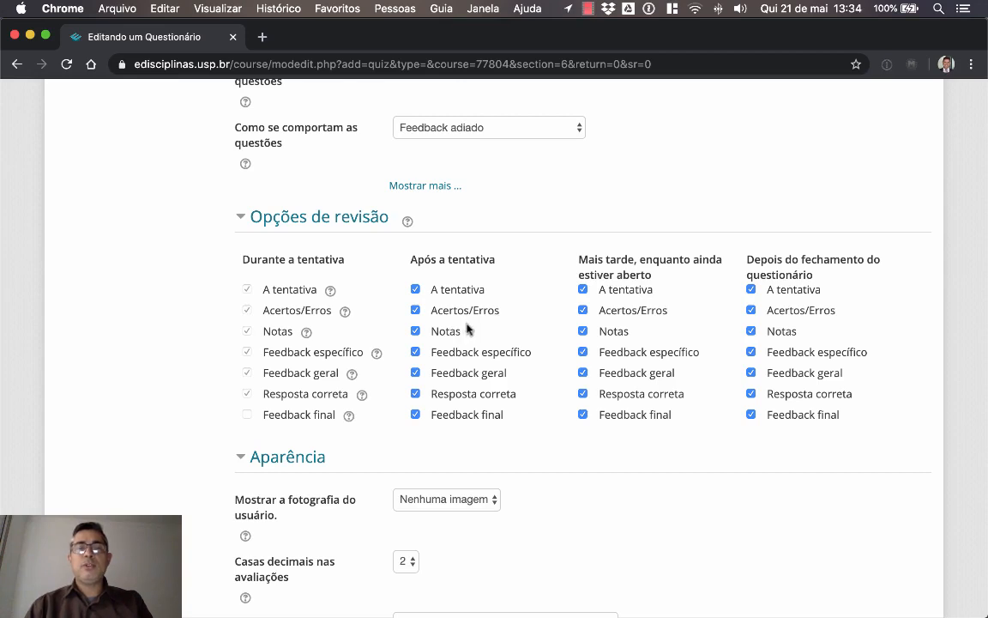
- Disable Feedback específico, Feedback geral, Resposta correta and Feedback final in the review options for Após a tentativa
{"action": "left_click", "coordinate": [452, 353]}
{"action": "left_click", "coordinate": [448, 374]}
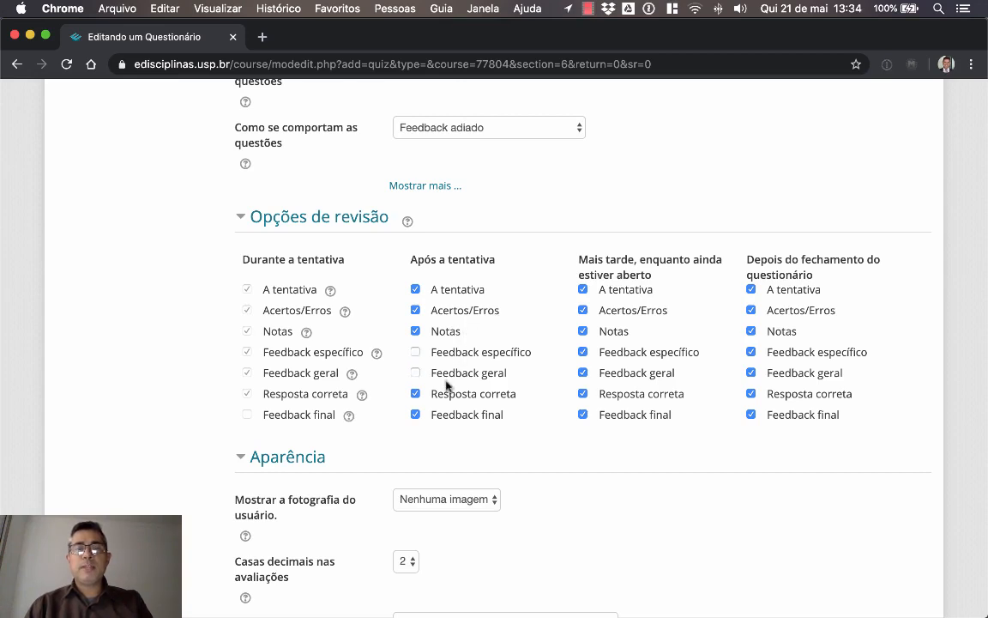
{"action": "left_click", "coordinate": [447, 394]}
{"action": "left_click", "coordinate": [445, 415]}
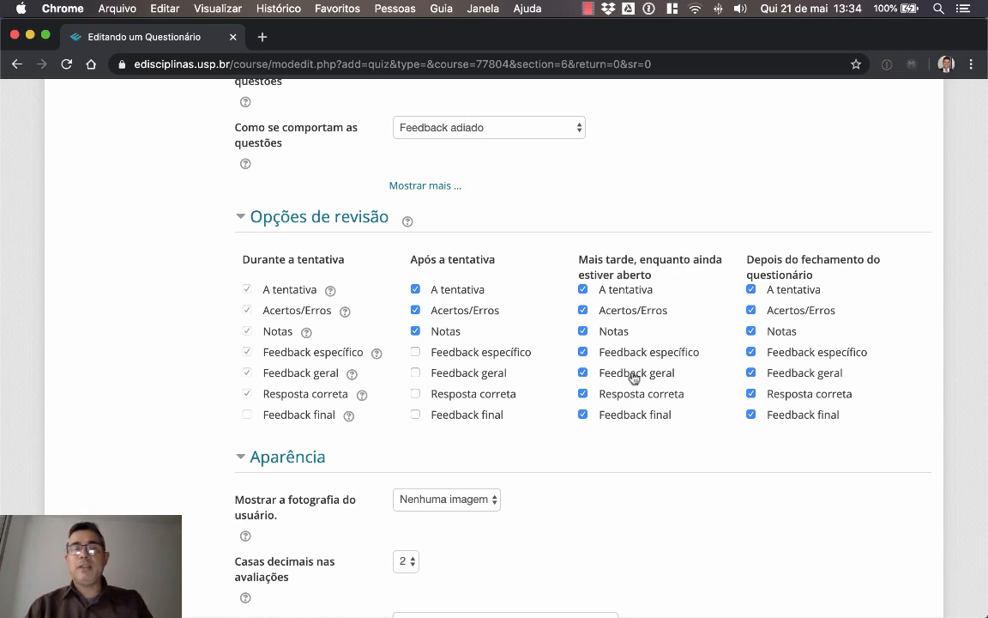
- Disable the three feedback types and Resposta correta in the review options for Mais tarde, enquanto ainda estiver aberto
{"action": "left_click", "coordinate": [642, 418]}
{"action": "left_click", "coordinate": [637, 397]}
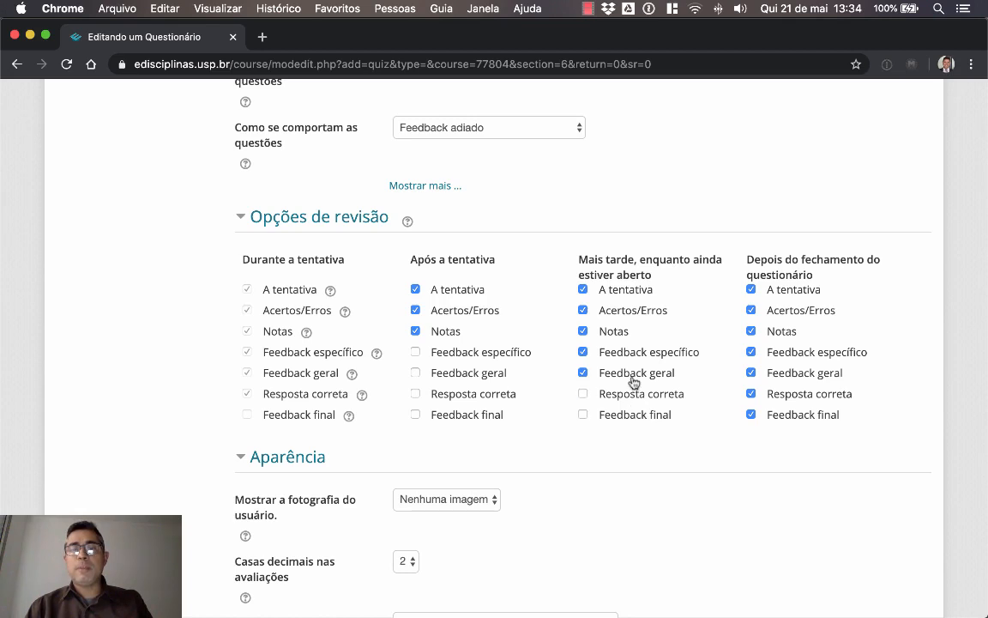
{"action": "left_click", "coordinate": [635, 376]}
{"action": "left_click", "coordinate": [630, 353]}
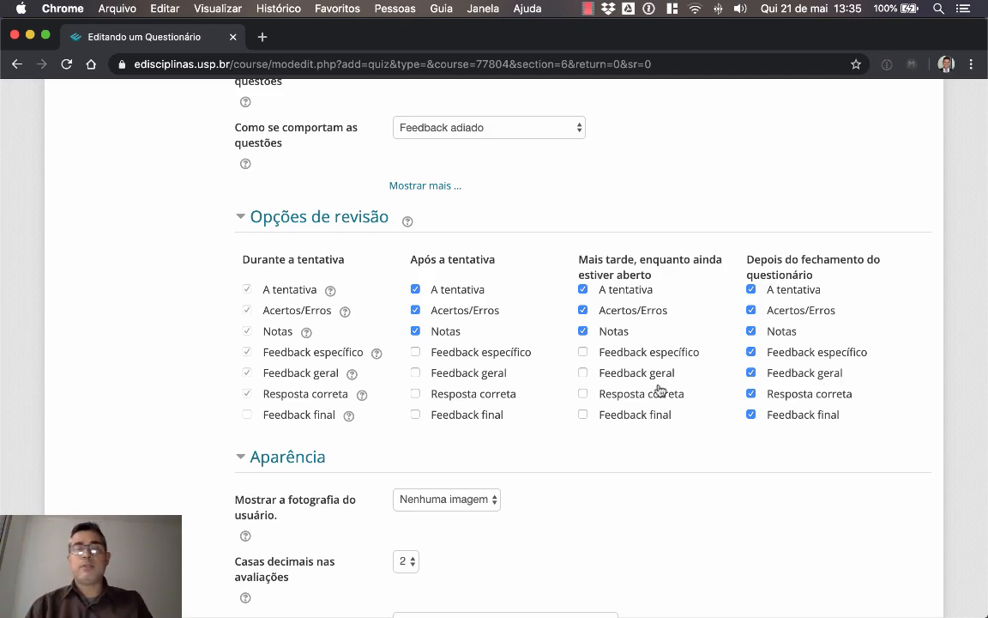
- Set the quiz's appearance to show the user's photograph as Imagem grande
{"action": "scroll", "coordinate": [587, 418], "scroll_direction": "down", "scroll_amount": 2}
{"action": "scroll", "coordinate": [591, 420], "scroll_direction": "down", "scroll_amount": 4}
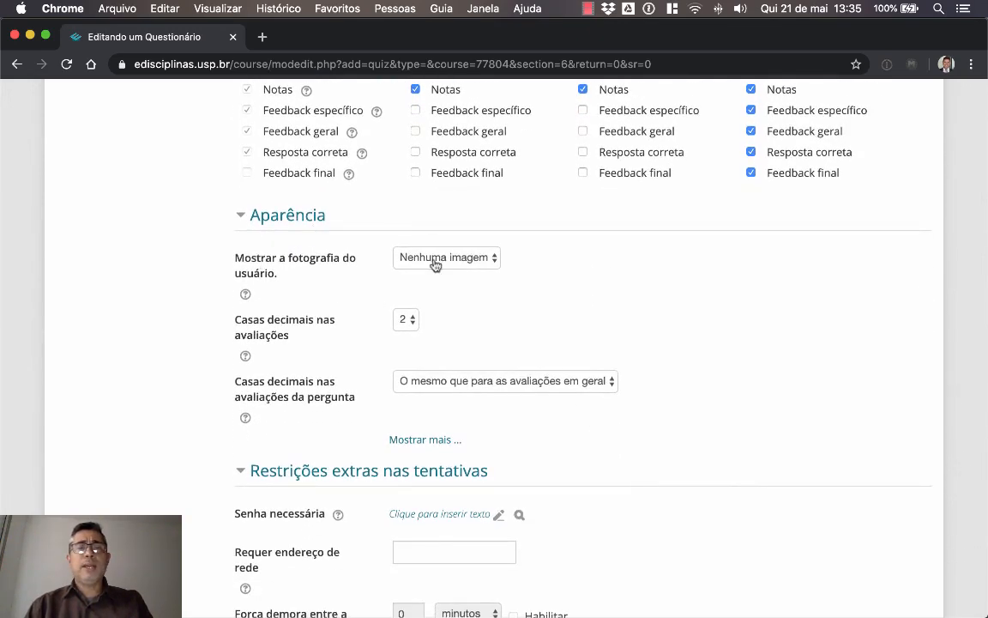
{"action": "left_click", "coordinate": [475, 264]}
{"action": "left_click", "coordinate": [468, 286]}
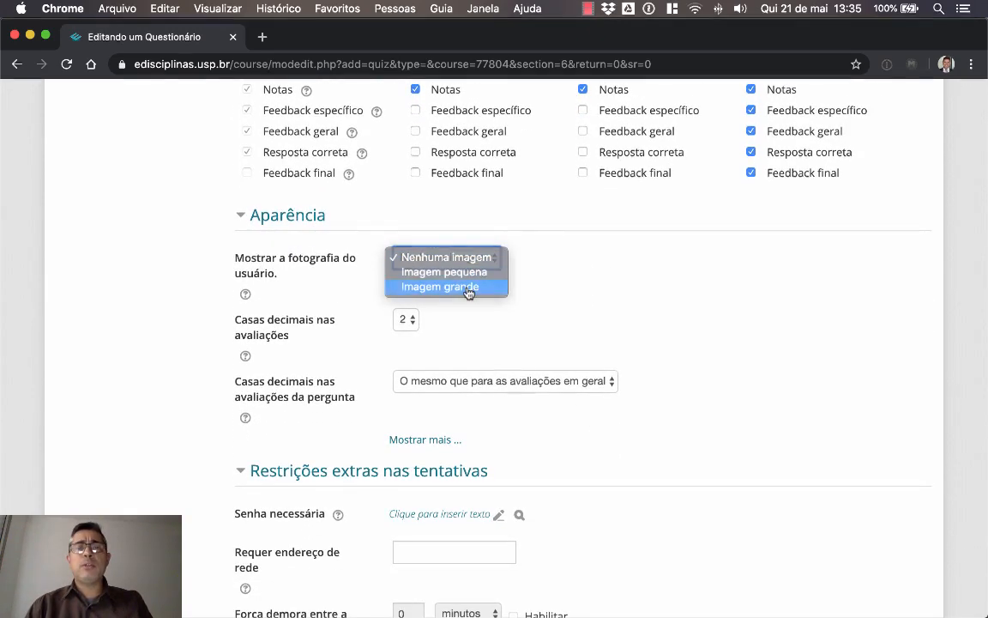
{"action": "left_click", "coordinate": [563, 273]}
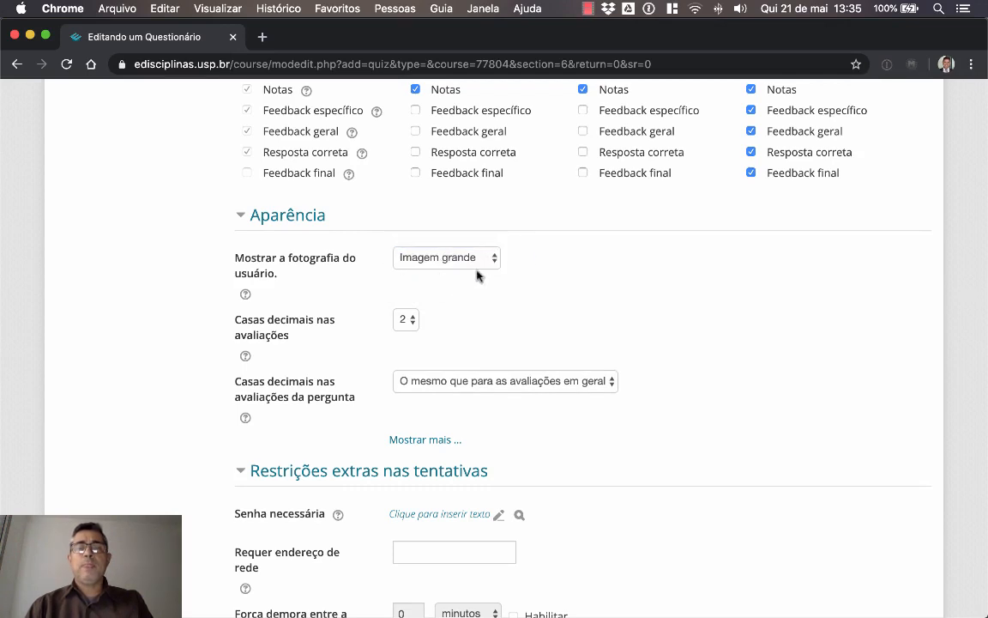
- Set the grade boundary between the two existing overall feedback comments to 80% and add 3 more feedback fields
{"action": "scroll", "coordinate": [618, 262], "scroll_direction": "down", "scroll_amount": 6}
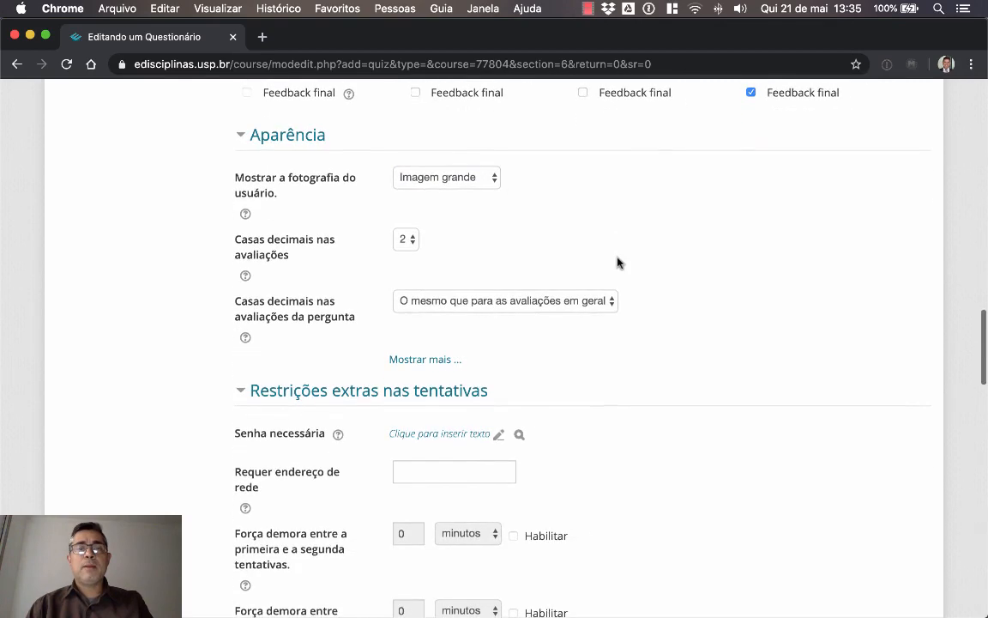
{"action": "scroll", "coordinate": [618, 261], "scroll_direction": "down", "scroll_amount": 1}
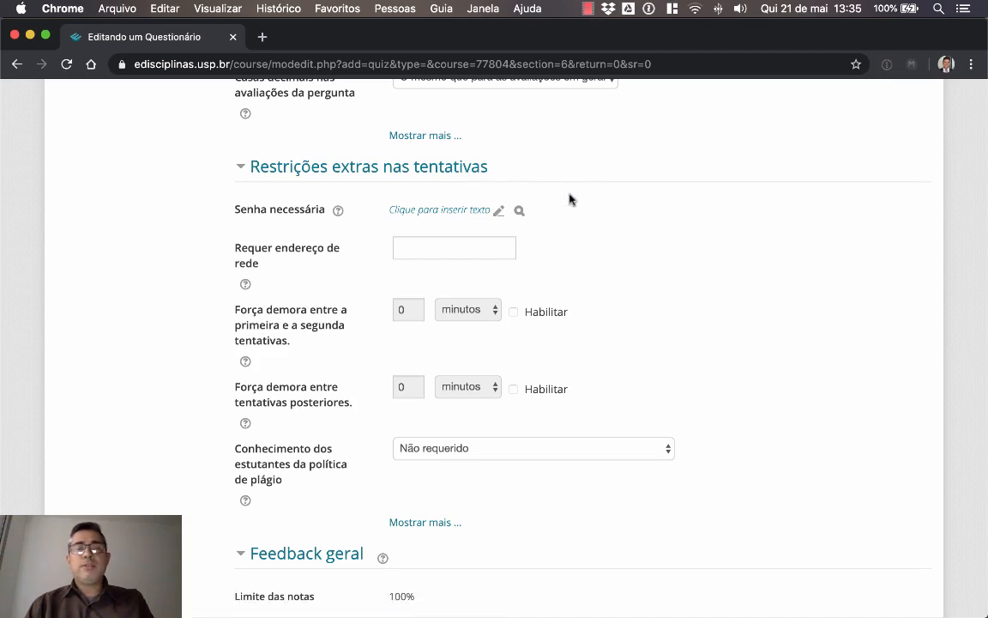
{"action": "scroll", "coordinate": [569, 198], "scroll_direction": "down", "scroll_amount": 1}
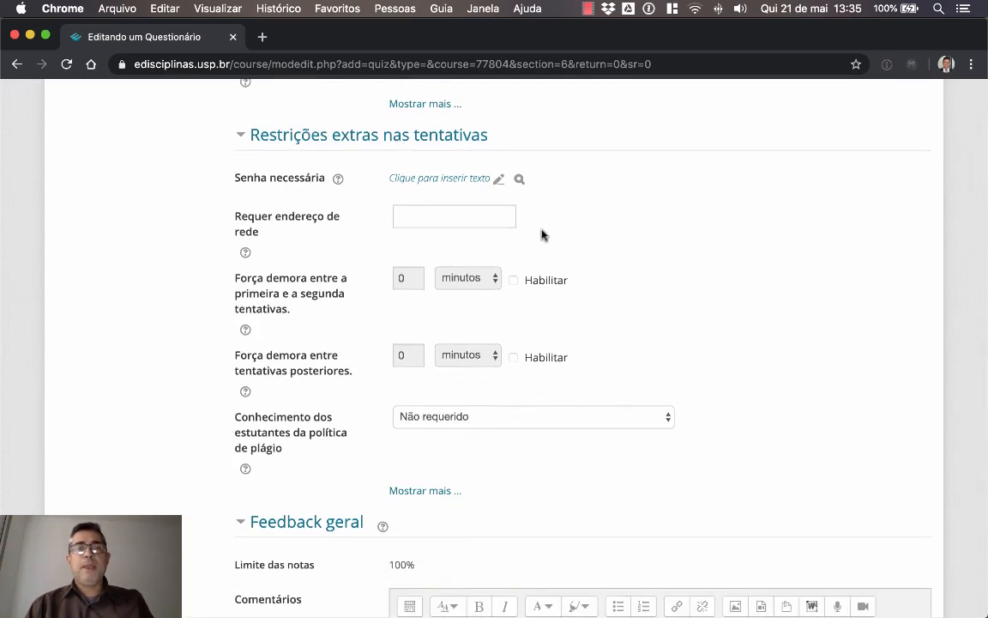
{"action": "scroll", "coordinate": [545, 231], "scroll_direction": "down", "scroll_amount": 5}
{"action": "scroll", "coordinate": [545, 231], "scroll_direction": "down", "scroll_amount": 2}
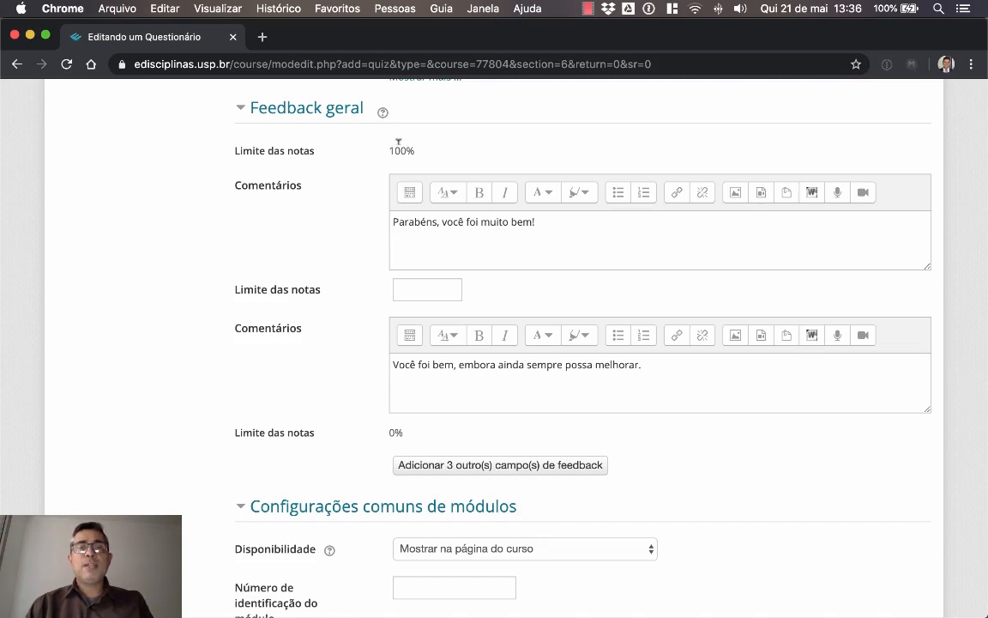
{"action": "left_click", "coordinate": [426, 289]}
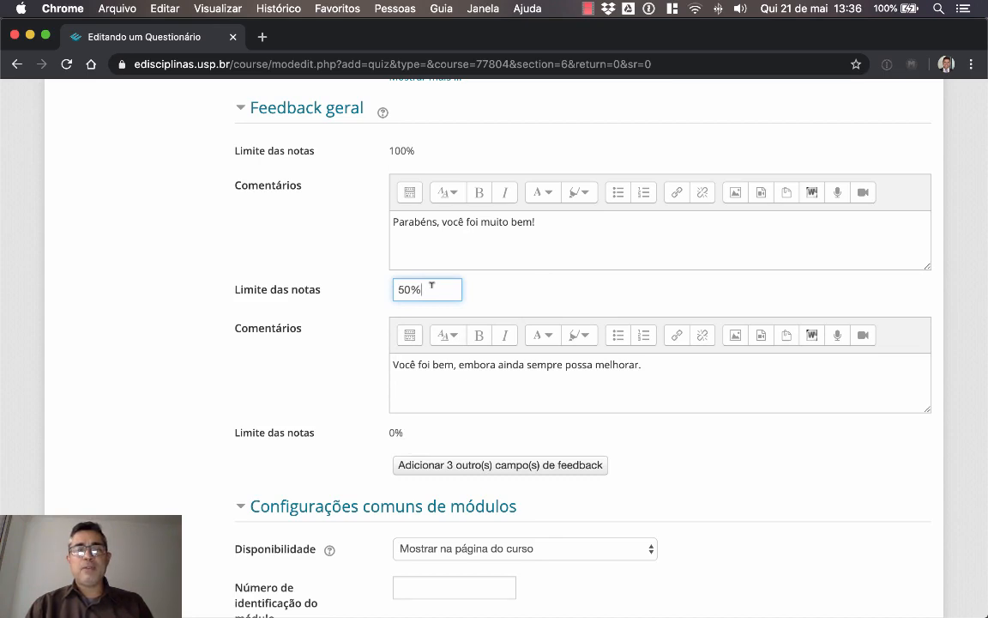
{"action": "left_click_drag", "start_coordinate": [432, 283], "coordinate": [371, 287]}
{"action": "type", "text": "80"}
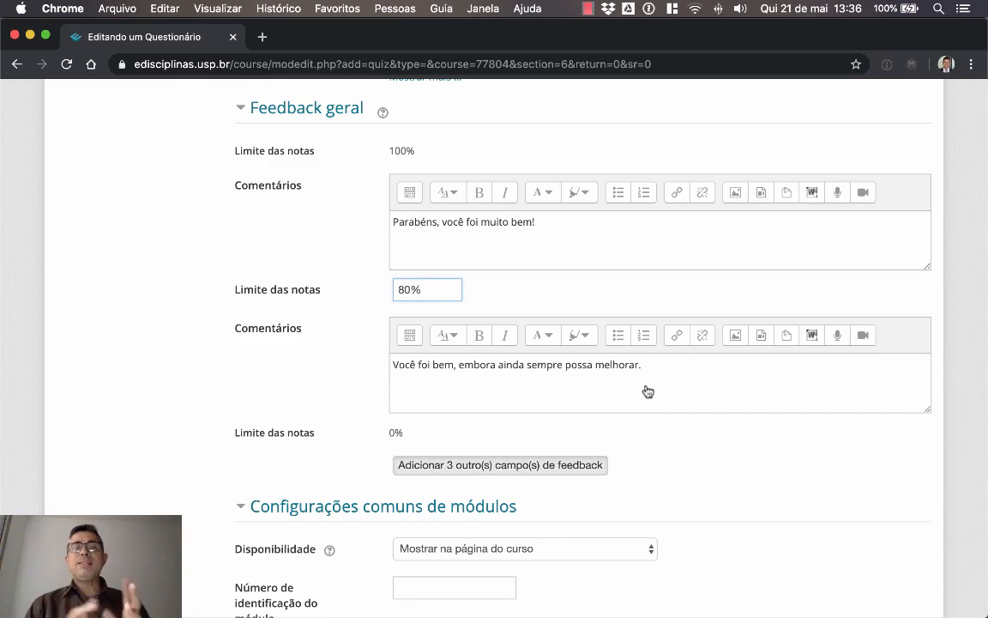
{"action": "key", "text": "Return"}
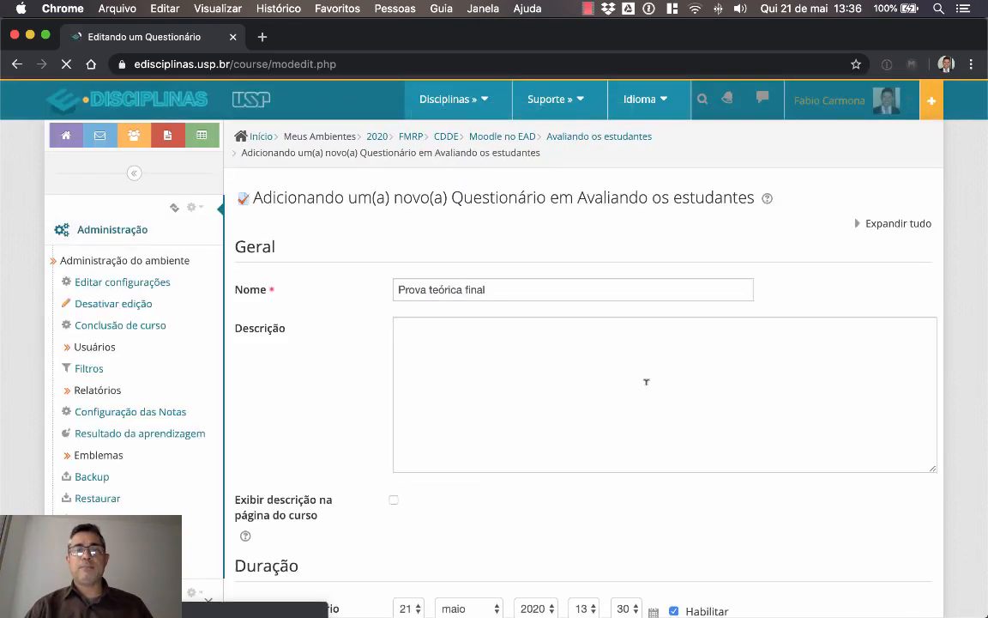
- Set the overall feedback's next empty grade boundary, below the 80% one, to 50%
{"action": "scroll", "coordinate": [626, 385], "scroll_direction": "down", "scroll_amount": 15}
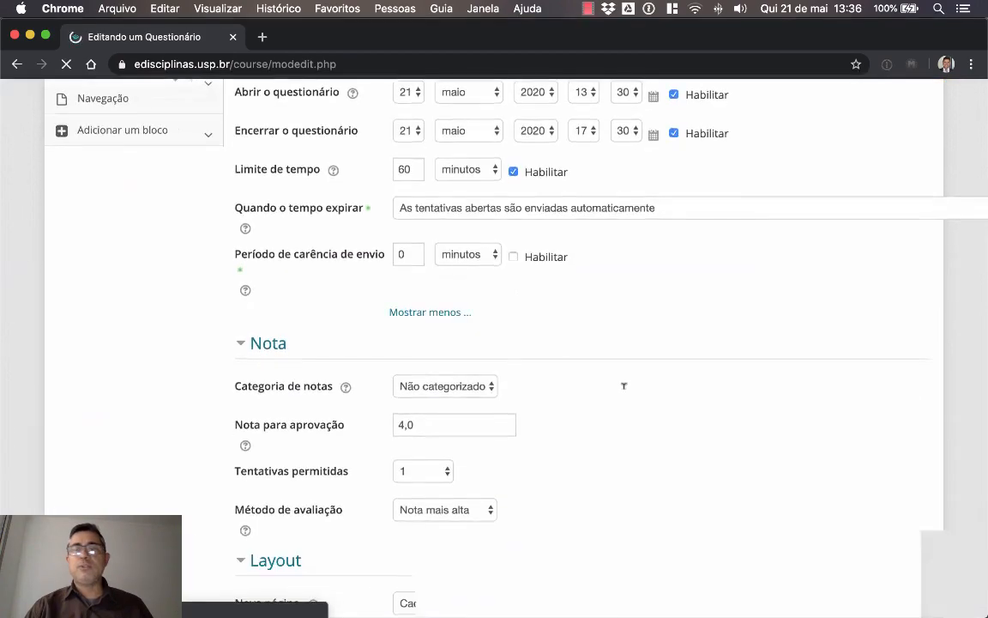
{"action": "scroll", "coordinate": [623, 393], "scroll_direction": "down", "scroll_amount": 20}
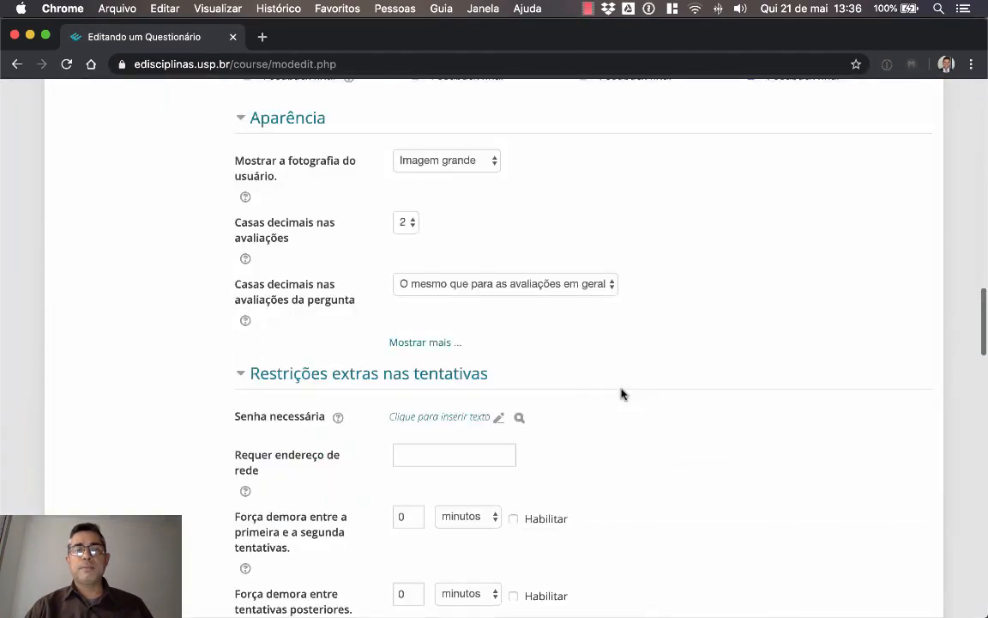
{"action": "scroll", "coordinate": [623, 393], "scroll_direction": "down", "scroll_amount": 1}
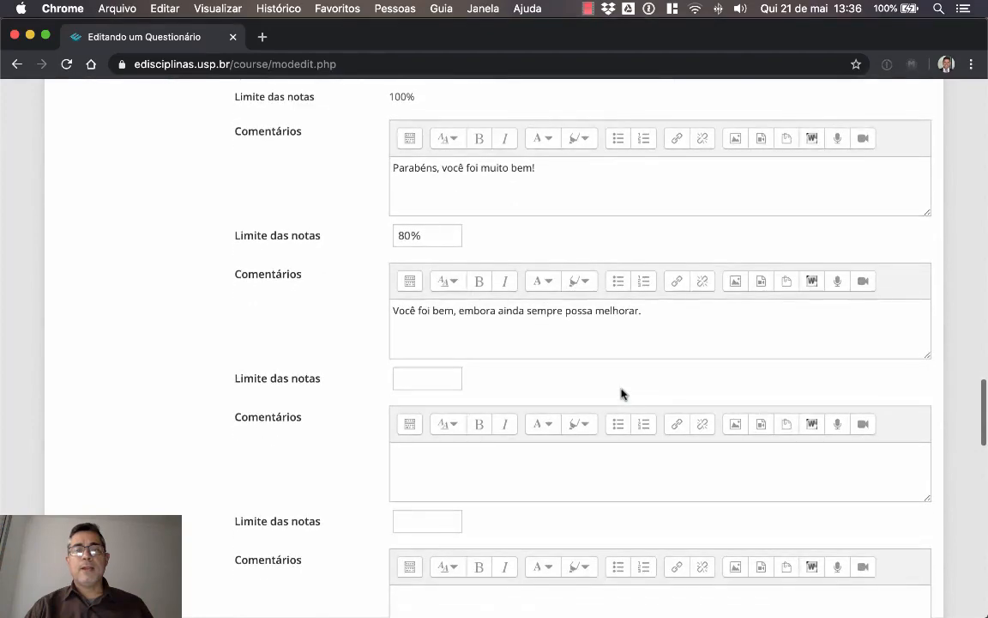
{"action": "left_click", "coordinate": [446, 345]}
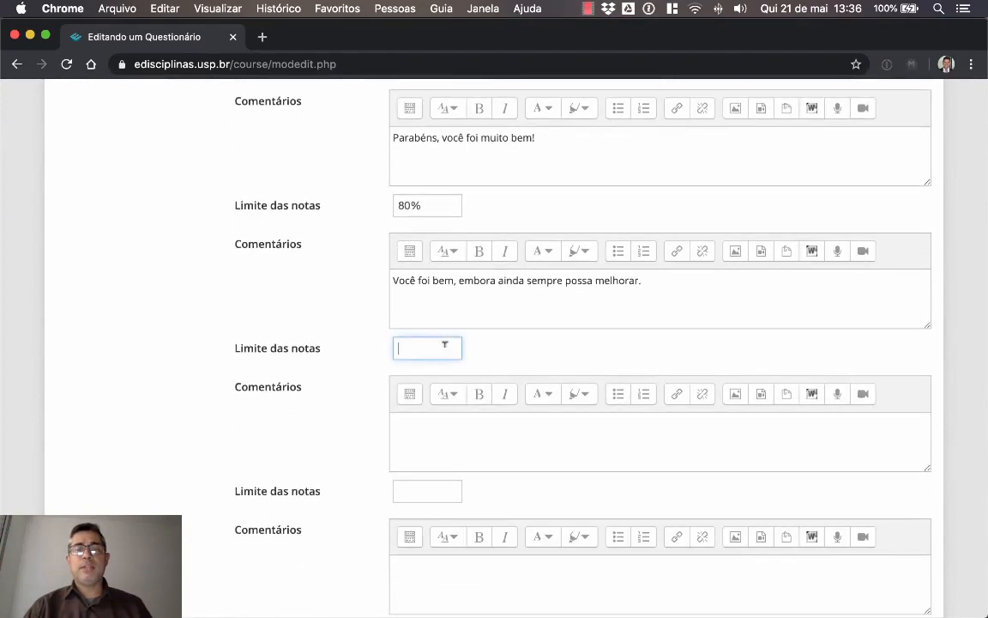
{"action": "type", "text": "50%"}
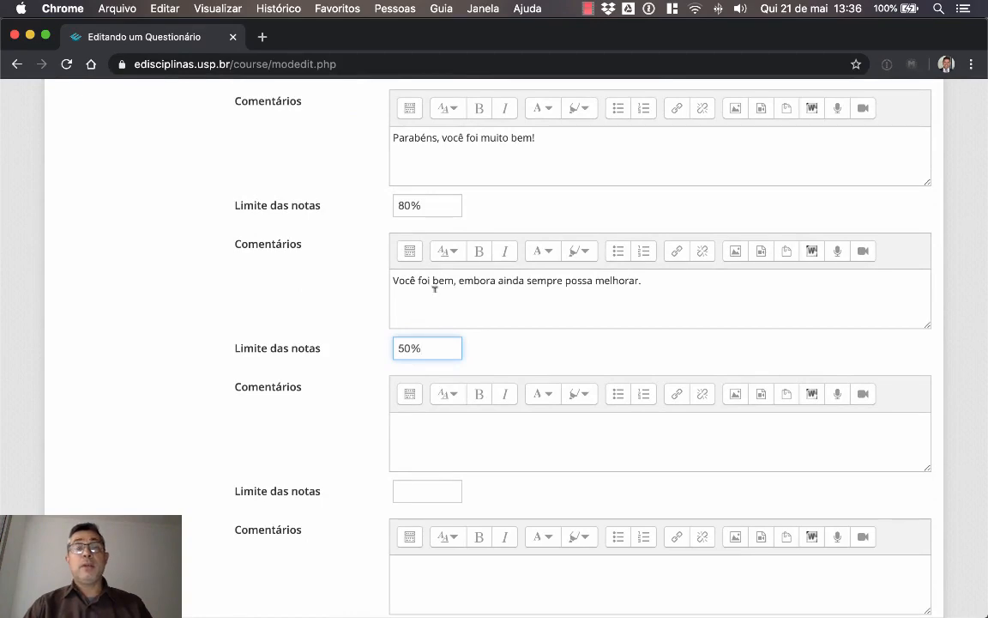
- Enter the comment "Você não foi muito bem. Converse com seu professor a respeito da sua nota." below the 50% grade boundary
{"action": "scroll", "coordinate": [648, 297], "scroll_direction": "down", "scroll_amount": 5}
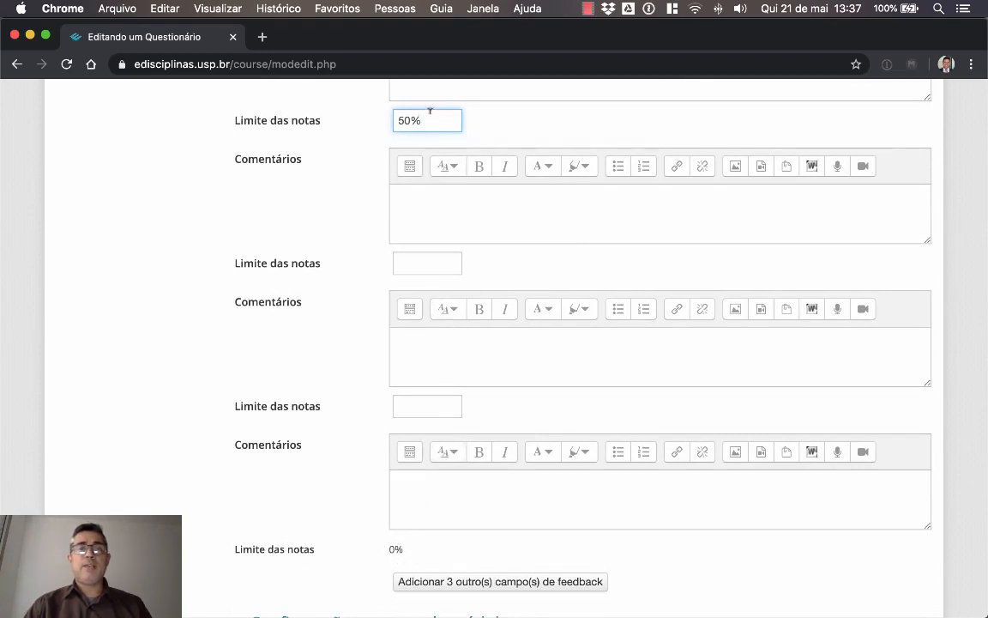
{"action": "left_click", "coordinate": [435, 191]}
{"action": "type", "text": "Você não foi"}
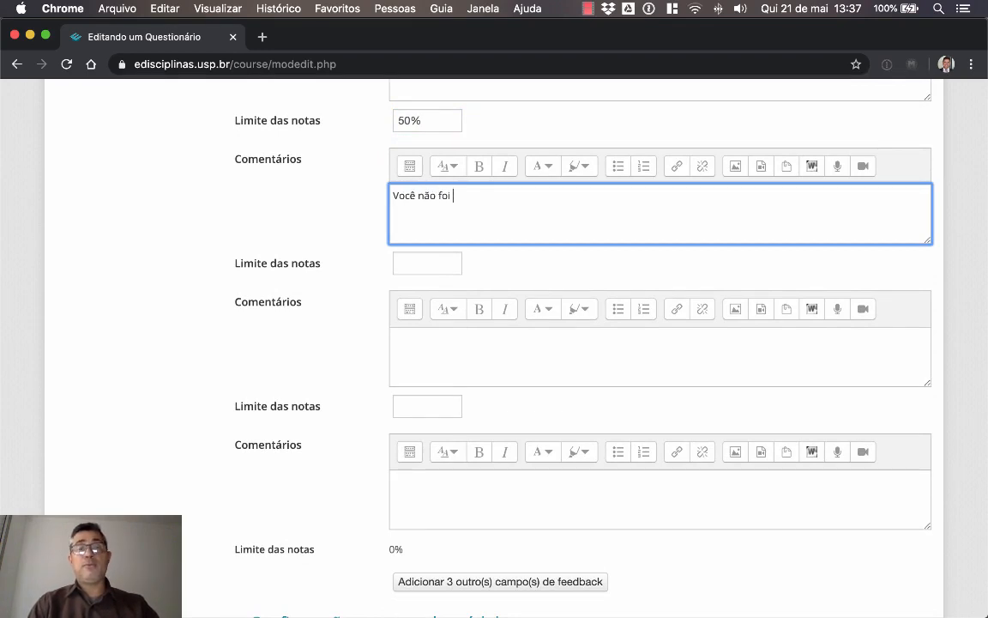
{"action": "type", "text": " muio"}
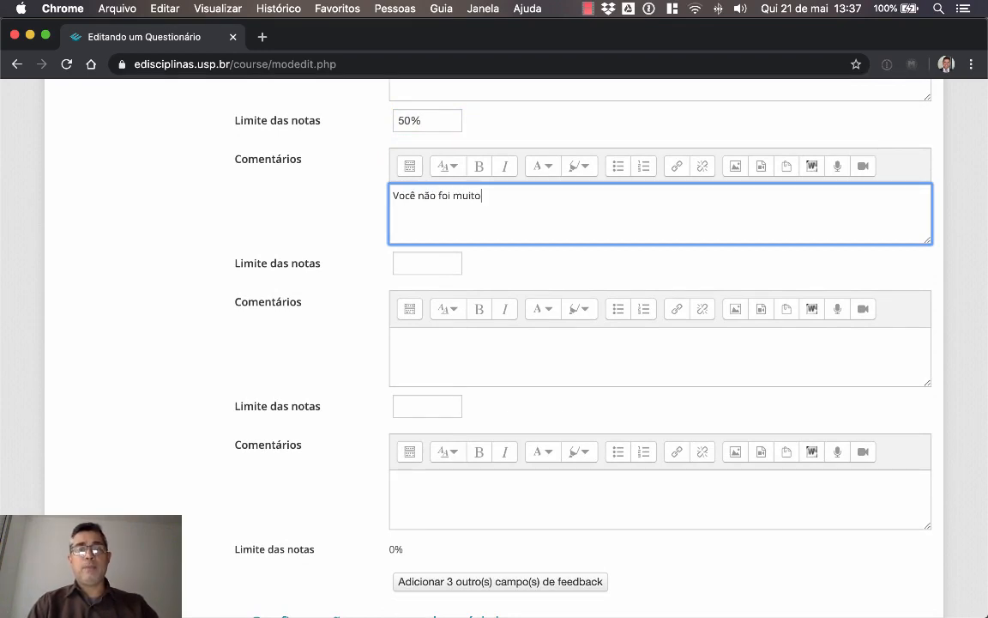
{"action": "type", "text": "o bem. C"}
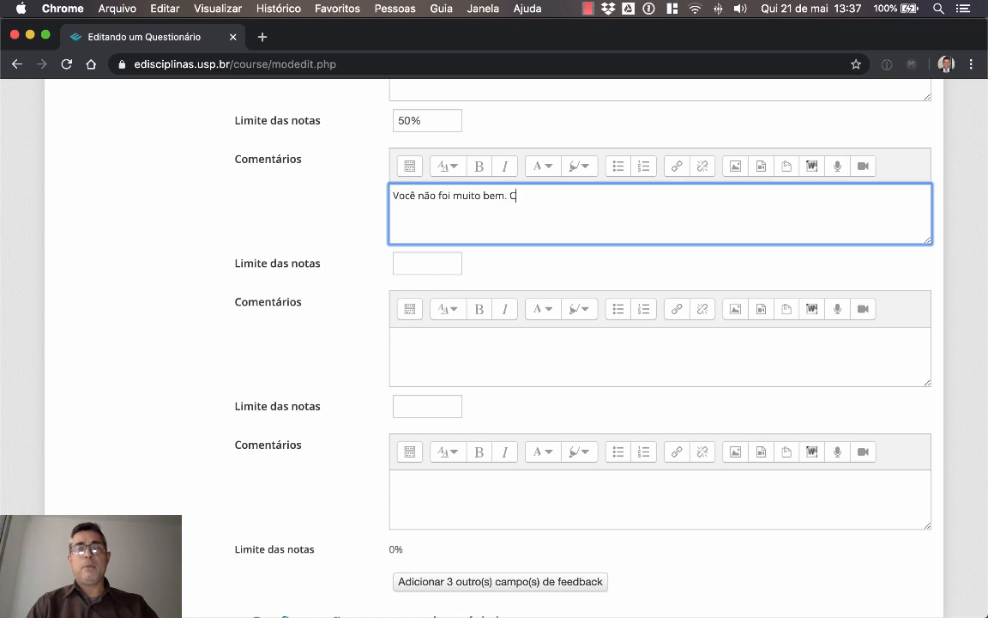
{"action": "type", "text": "onverse com seu professor"}
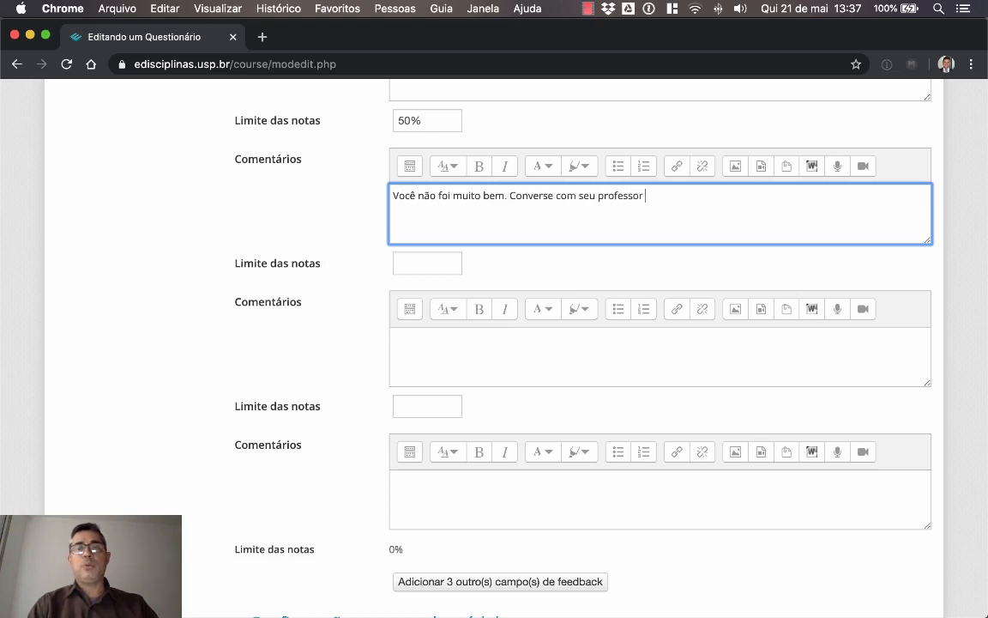
{"action": "type", "text": " a respeito da sua"}
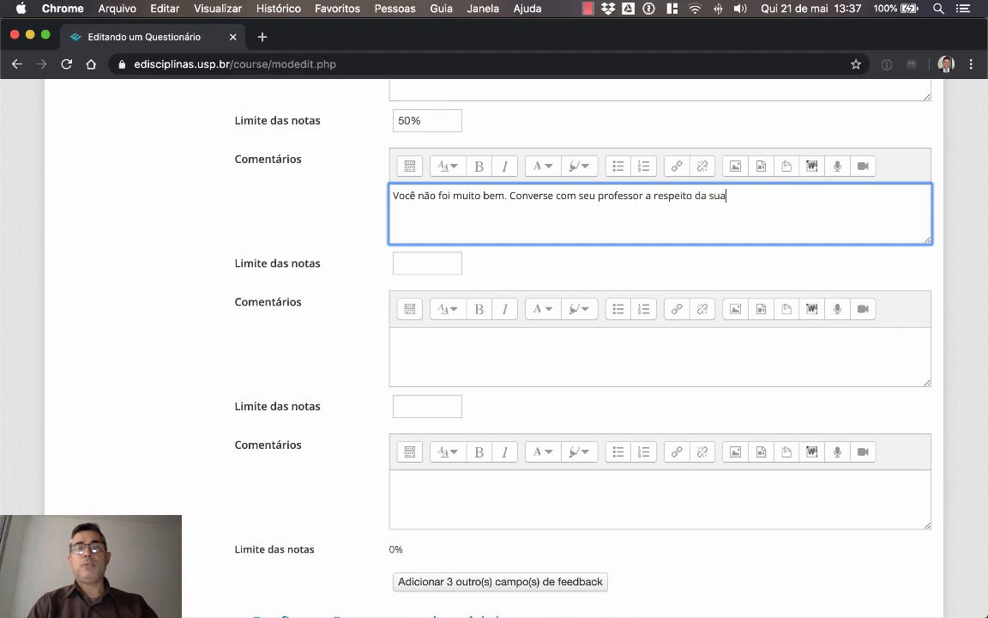
{"action": "type", "text": " nota."}
- Set completion tracking to Mostrar atividade como concluída quando as condições forem satisfeitas and require students to receive a grade
{"action": "scroll", "coordinate": [357, 241], "scroll_direction": "down", "scroll_amount": 10}
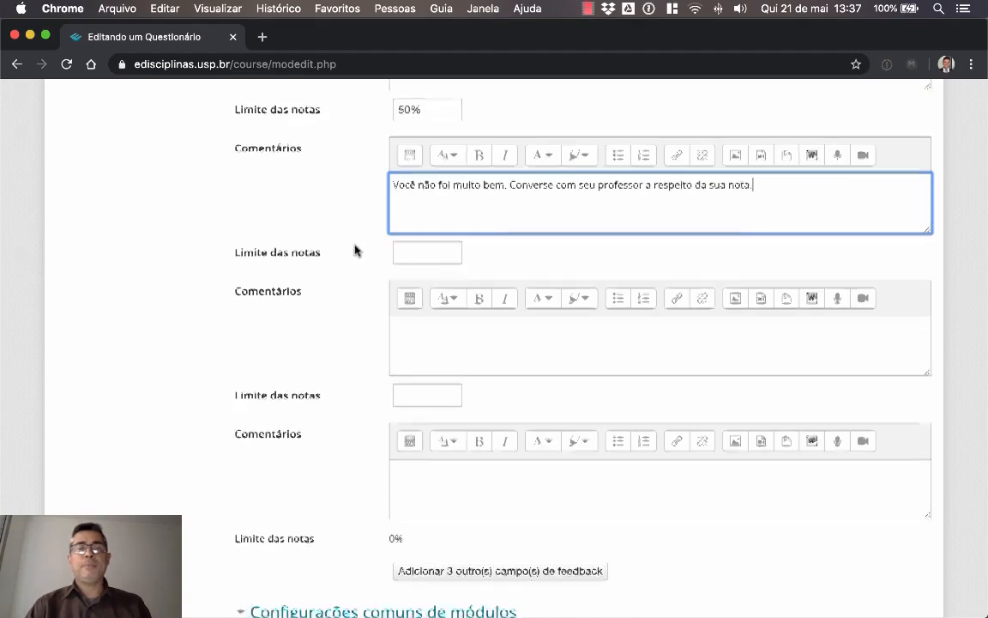
{"action": "scroll", "coordinate": [356, 252], "scroll_direction": "down", "scroll_amount": 1}
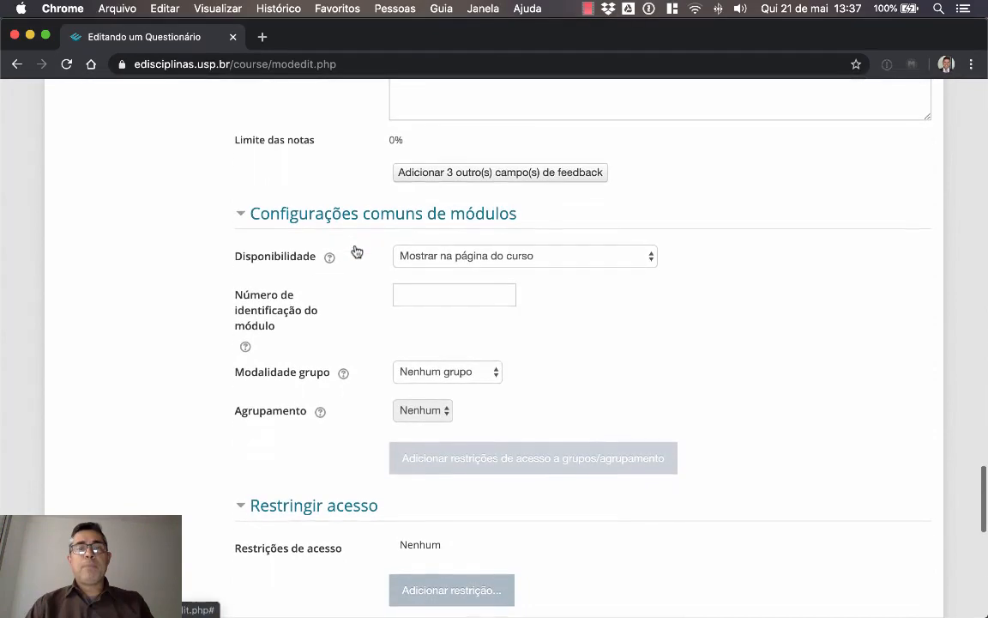
{"action": "scroll", "coordinate": [354, 251], "scroll_direction": "down", "scroll_amount": 1}
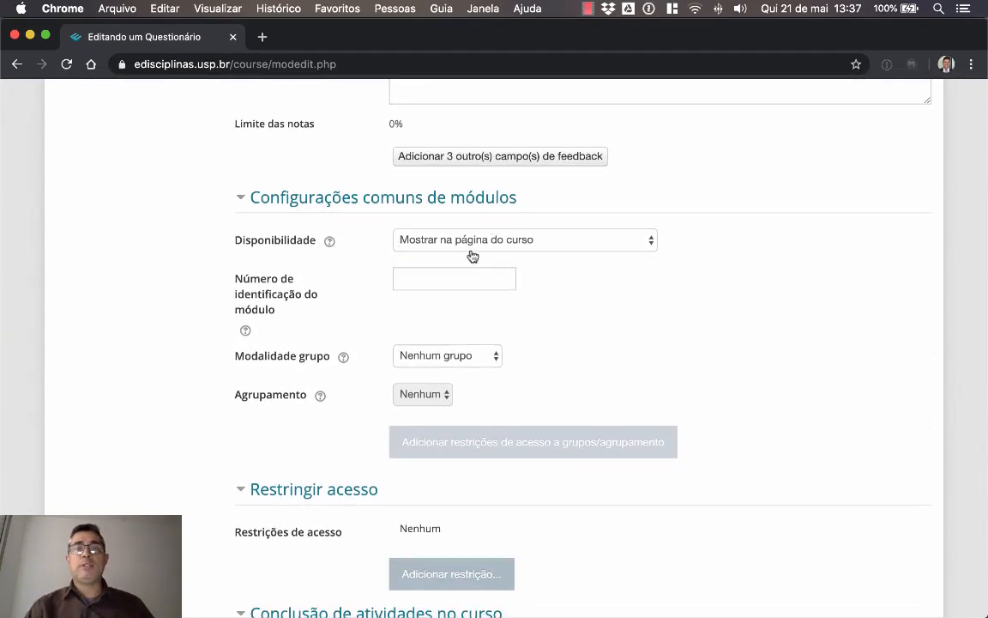
{"action": "scroll", "coordinate": [667, 243], "scroll_direction": "down", "scroll_amount": 2}
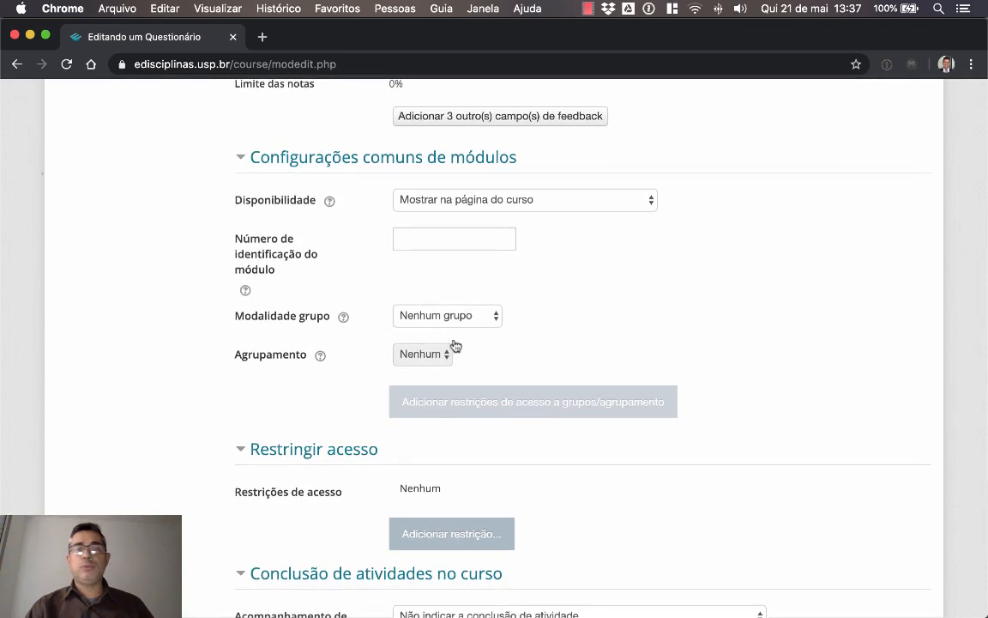
{"action": "scroll", "coordinate": [598, 282], "scroll_direction": "down", "scroll_amount": 6}
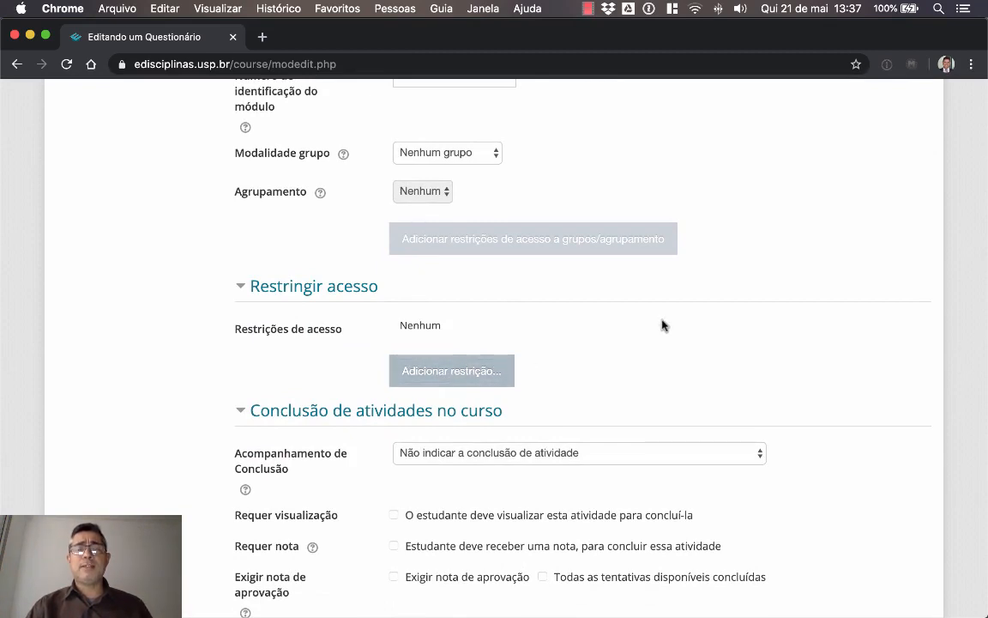
{"action": "scroll", "coordinate": [661, 323], "scroll_direction": "down", "scroll_amount": 7}
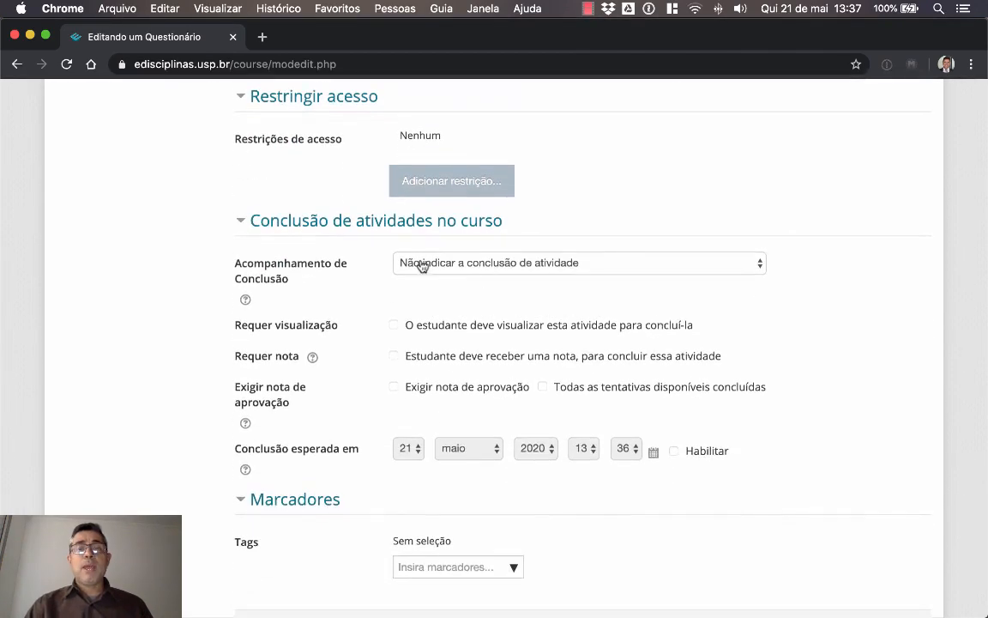
{"action": "left_click", "coordinate": [421, 266]}
{"action": "left_click", "coordinate": [496, 292]}
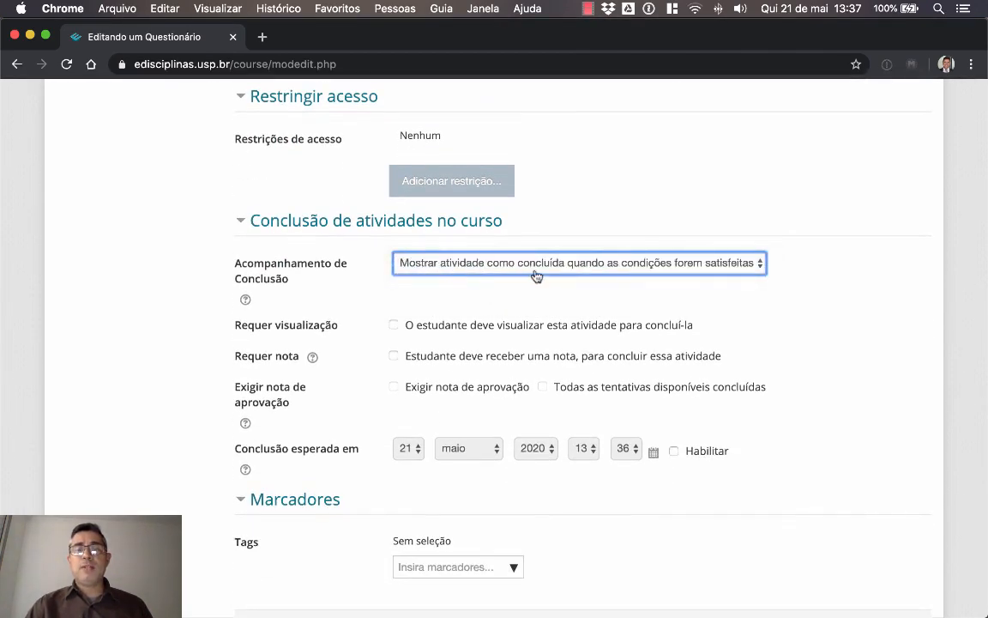
{"action": "left_click", "coordinate": [537, 365]}
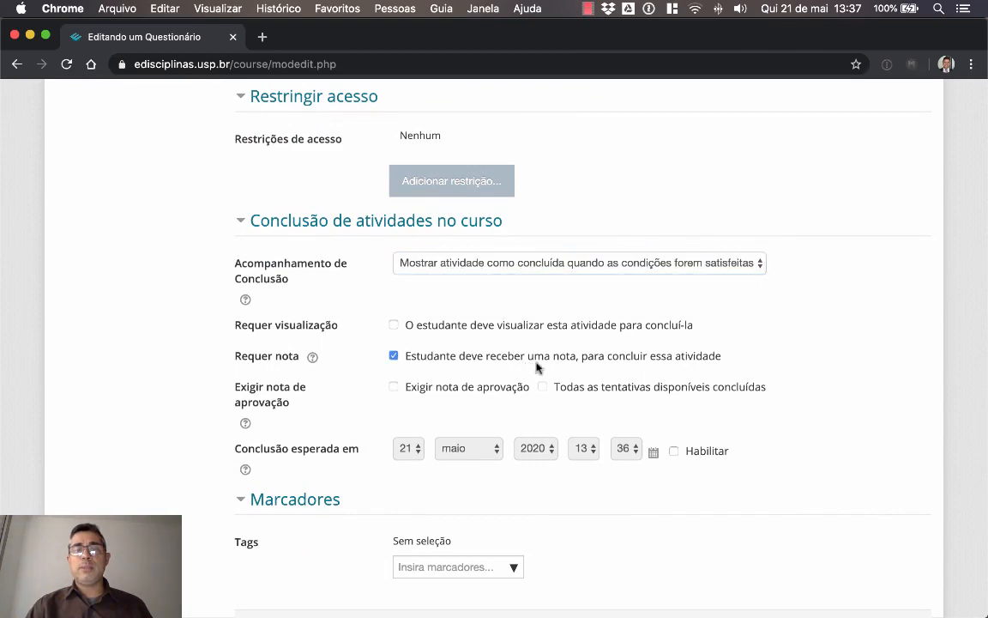
- Save the quiz settings and display the quiz's page
{"action": "scroll", "coordinate": [791, 370], "scroll_direction": "down", "scroll_amount": 4}
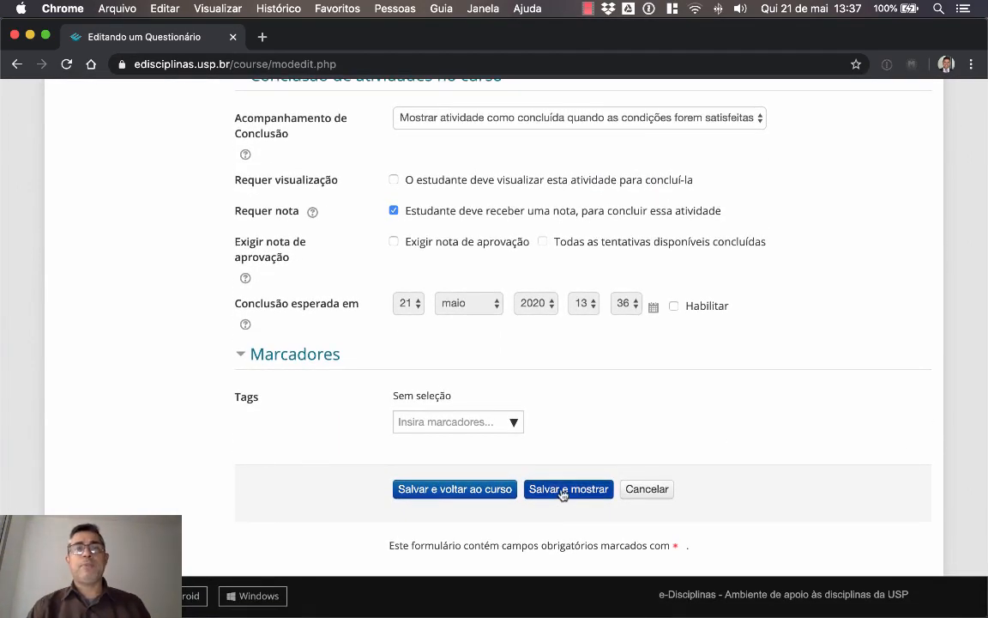
{"action": "left_click", "coordinate": [563, 491]}
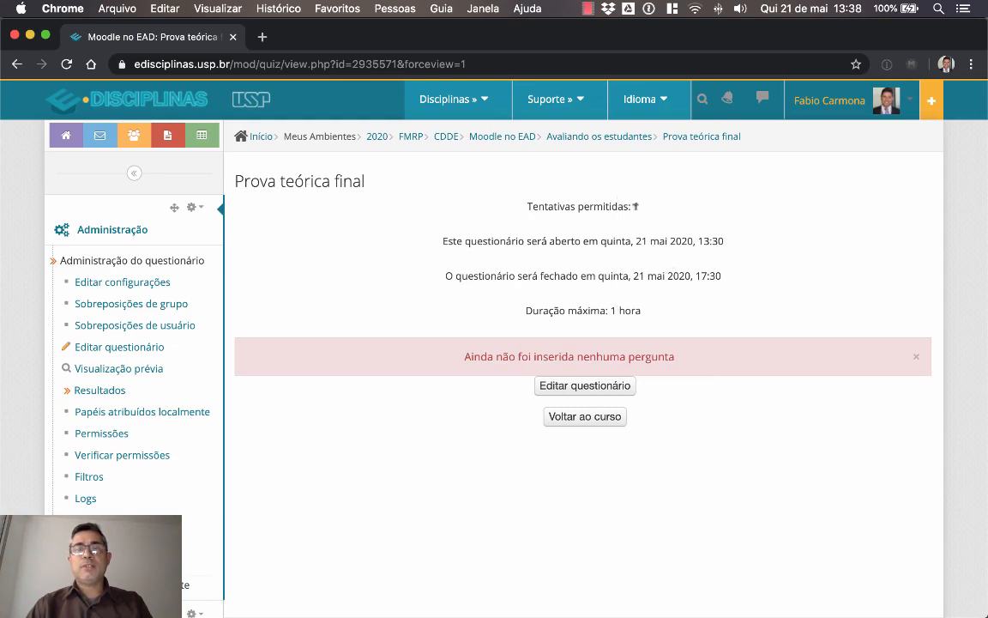
- Add all questions of the question bank category "Primeiros socorros" to the quiz
{"action": "left_click", "coordinate": [627, 391]}
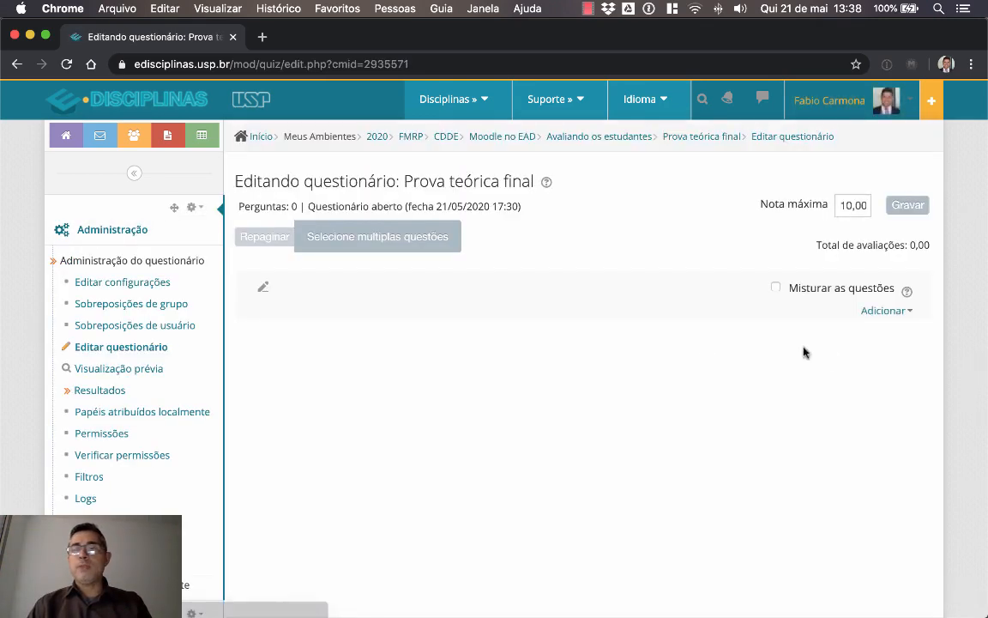
{"action": "left_click", "coordinate": [888, 314]}
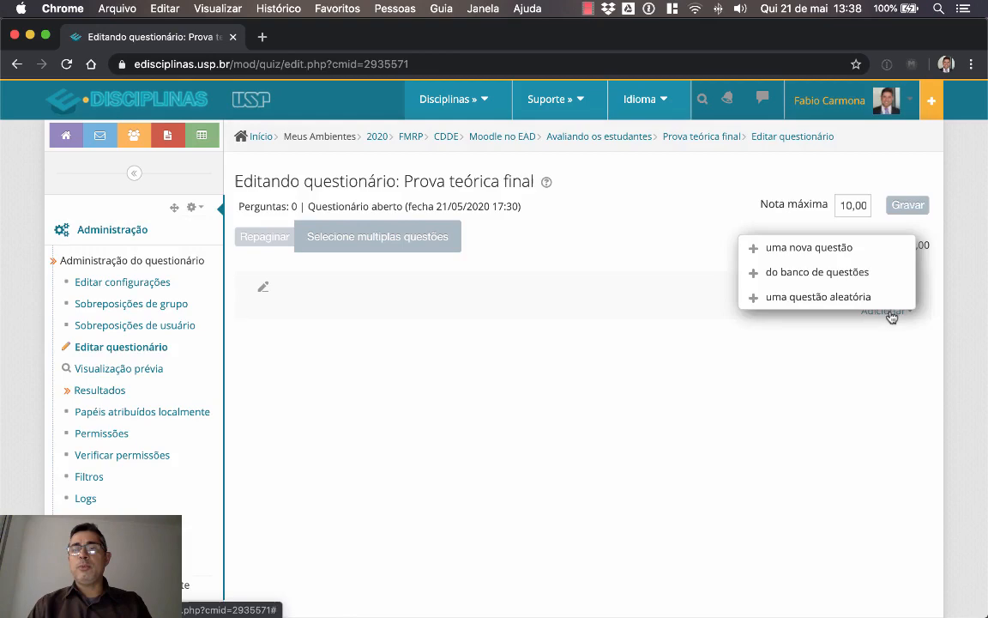
{"action": "left_click", "coordinate": [849, 287]}
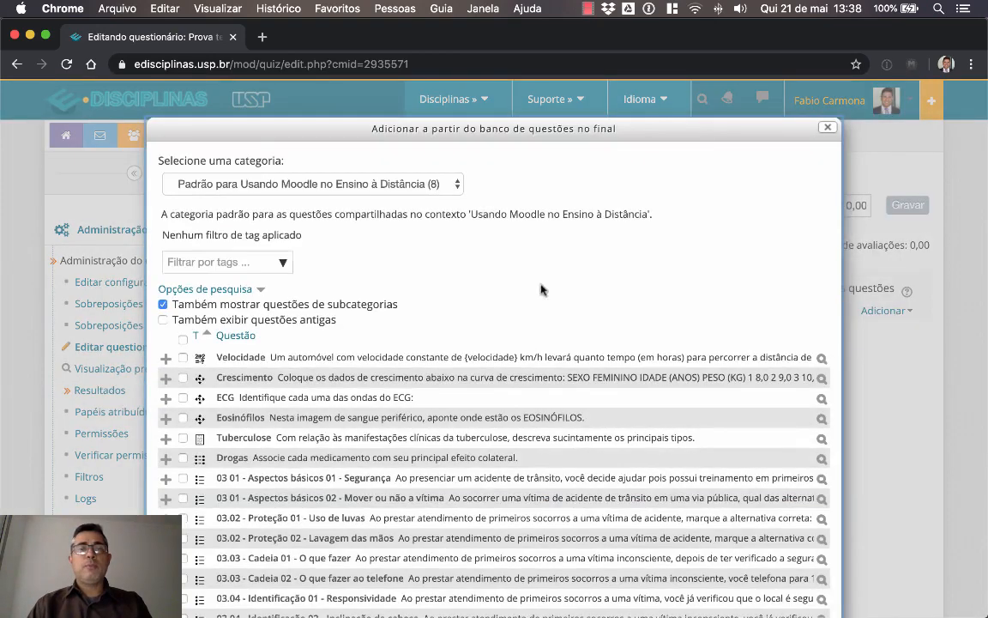
{"action": "left_click", "coordinate": [451, 194]}
{"action": "left_click", "coordinate": [464, 197]}
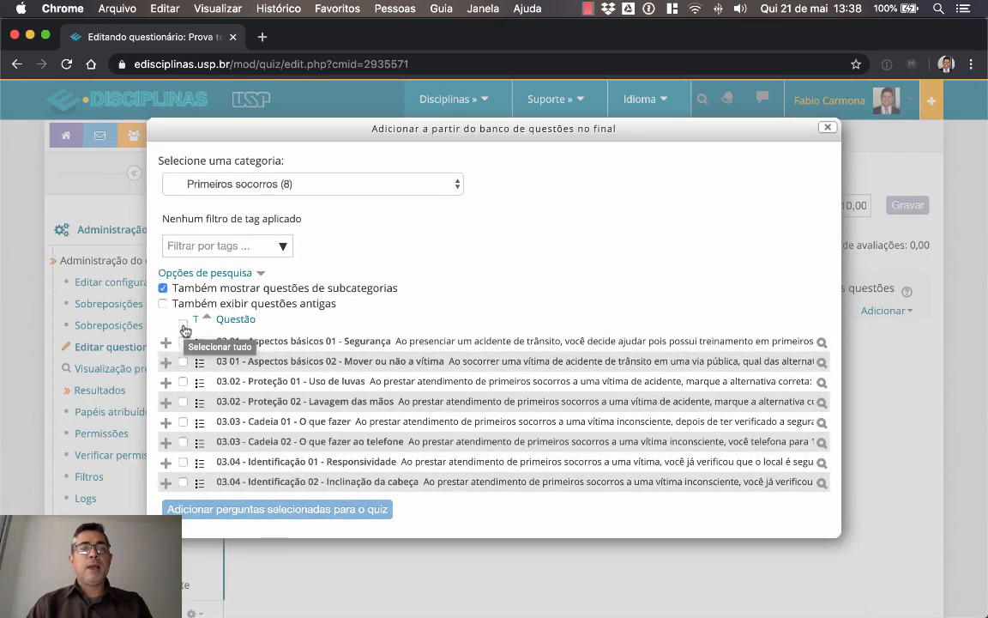
{"action": "left_click", "coordinate": [183, 323]}
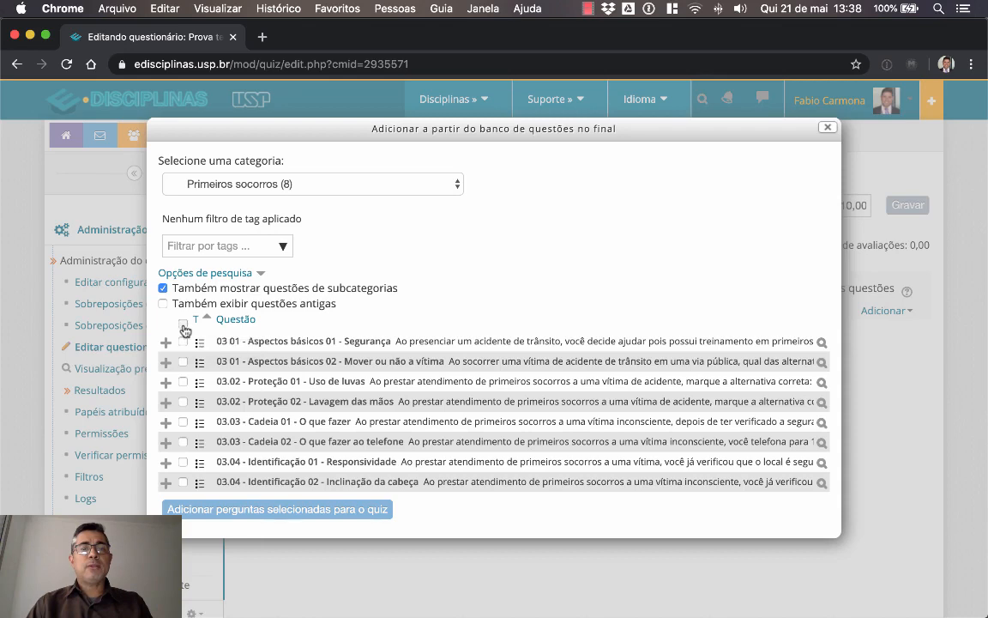
{"action": "left_click", "coordinate": [307, 512]}
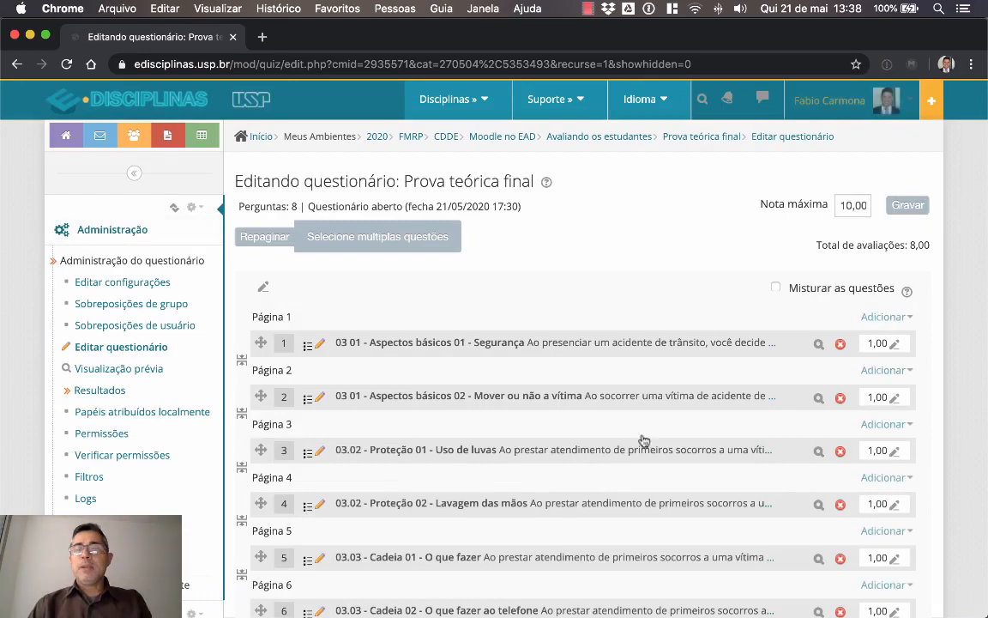
- Remove the page breaks between questions 1 and 2 and between questions 5 and 6
{"action": "scroll", "coordinate": [663, 428], "scroll_direction": "down", "scroll_amount": 3}
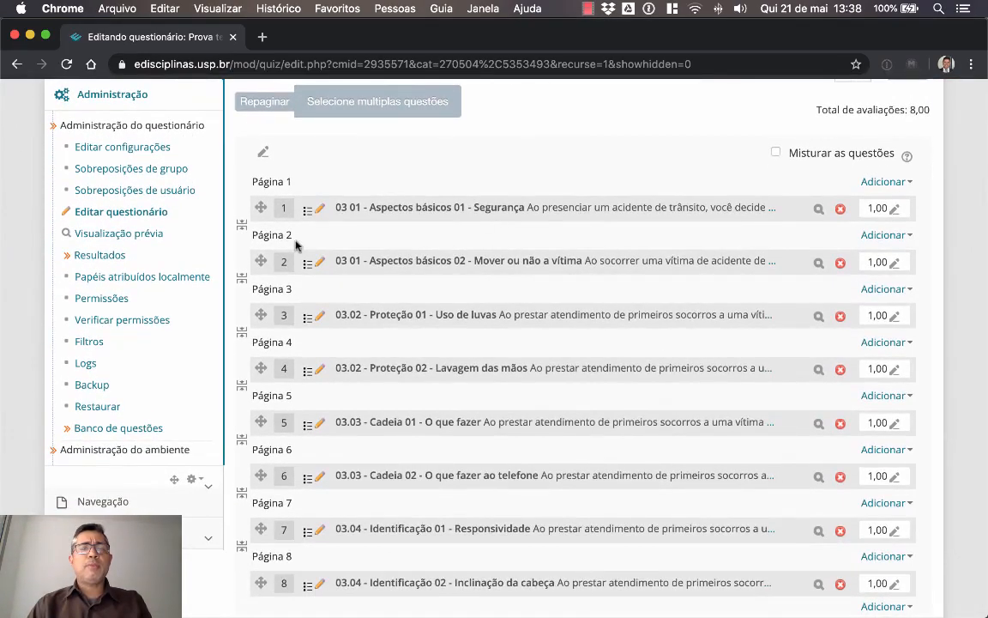
{"action": "left_click", "coordinate": [242, 230]}
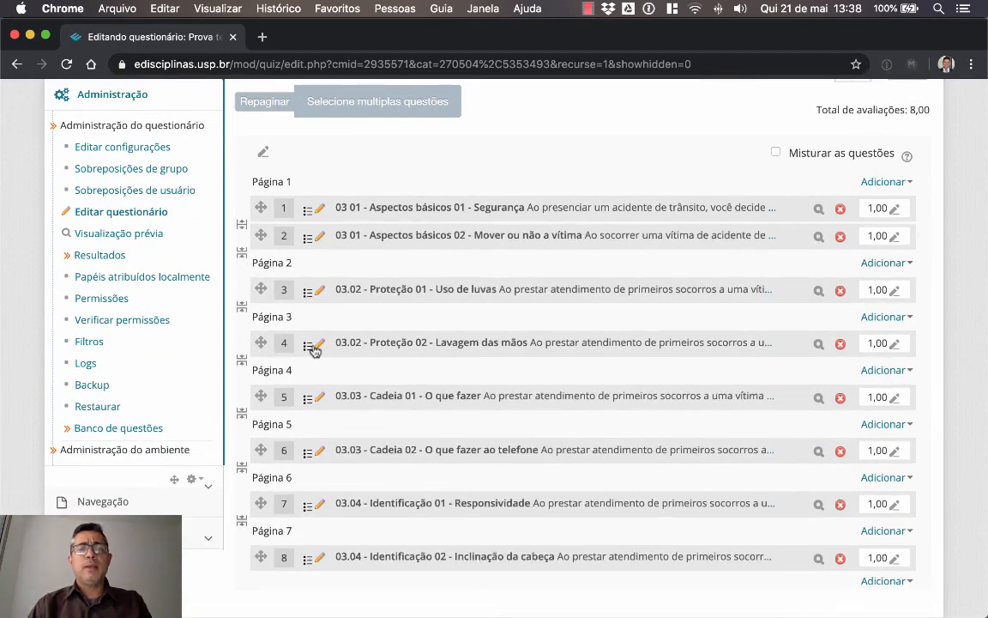
{"action": "left_click", "coordinate": [242, 413]}
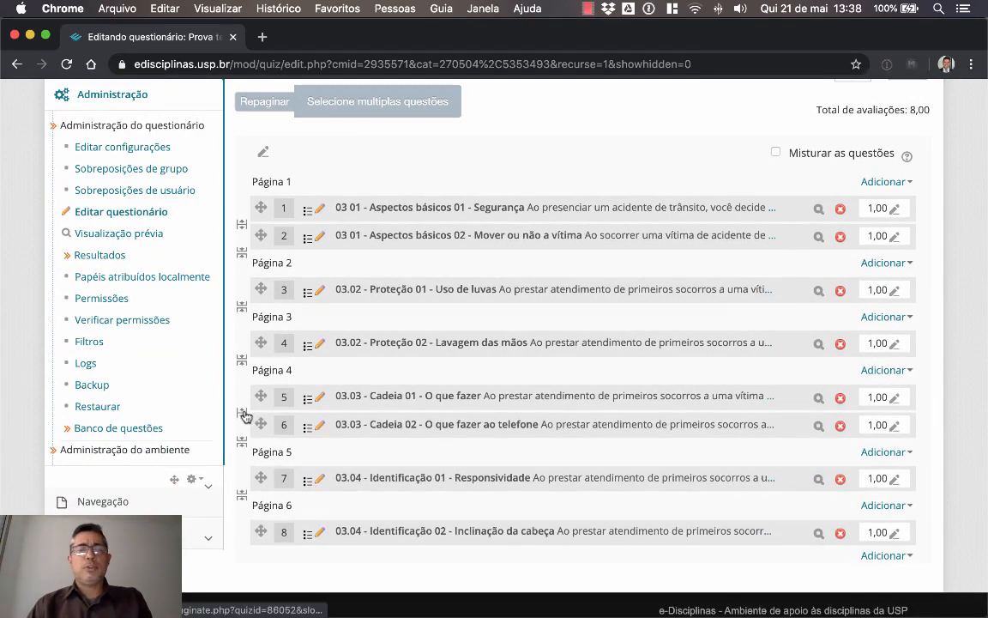
- Set the quiz's maximum grade to 8,00 and save it
{"action": "scroll", "coordinate": [686, 287], "scroll_direction": "up", "scroll_amount": 3}
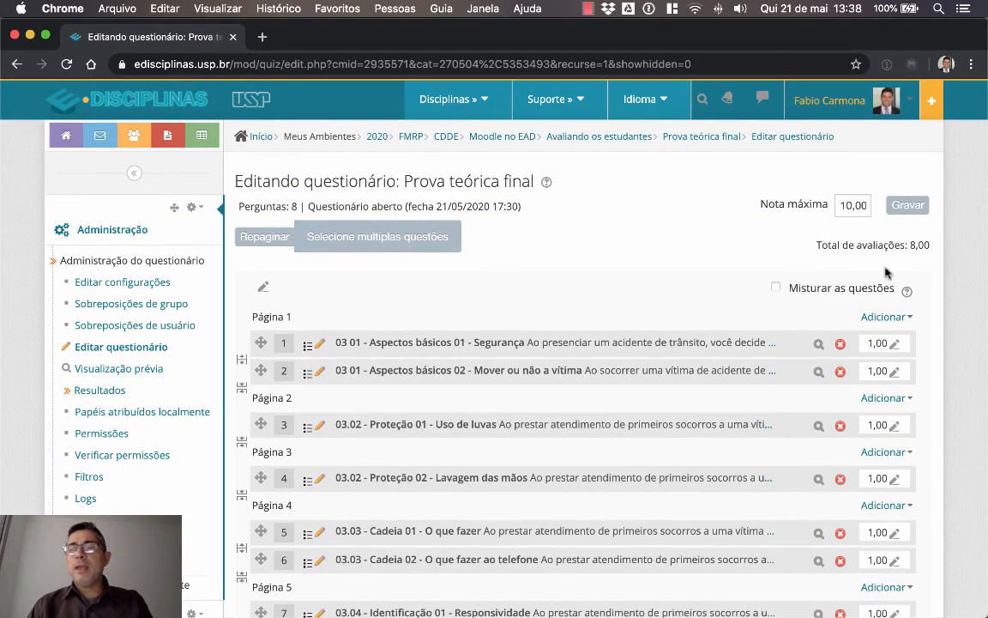
{"action": "scroll", "coordinate": [864, 345], "scroll_direction": "down", "scroll_amount": 3}
{"action": "scroll", "coordinate": [864, 346], "scroll_direction": "down", "scroll_amount": 1}
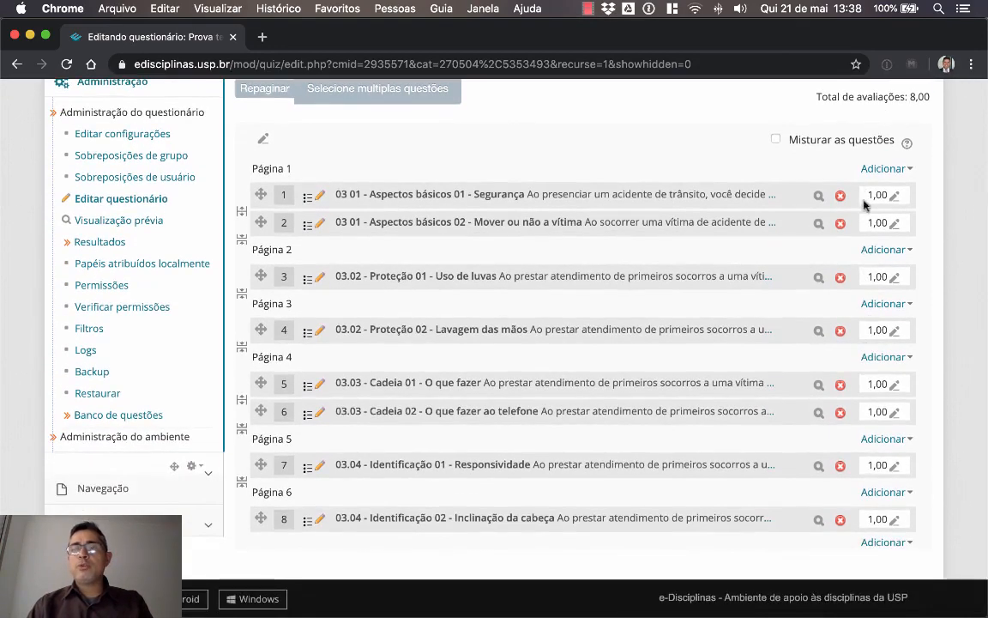
{"action": "scroll", "coordinate": [809, 206], "scroll_direction": "up", "scroll_amount": 3}
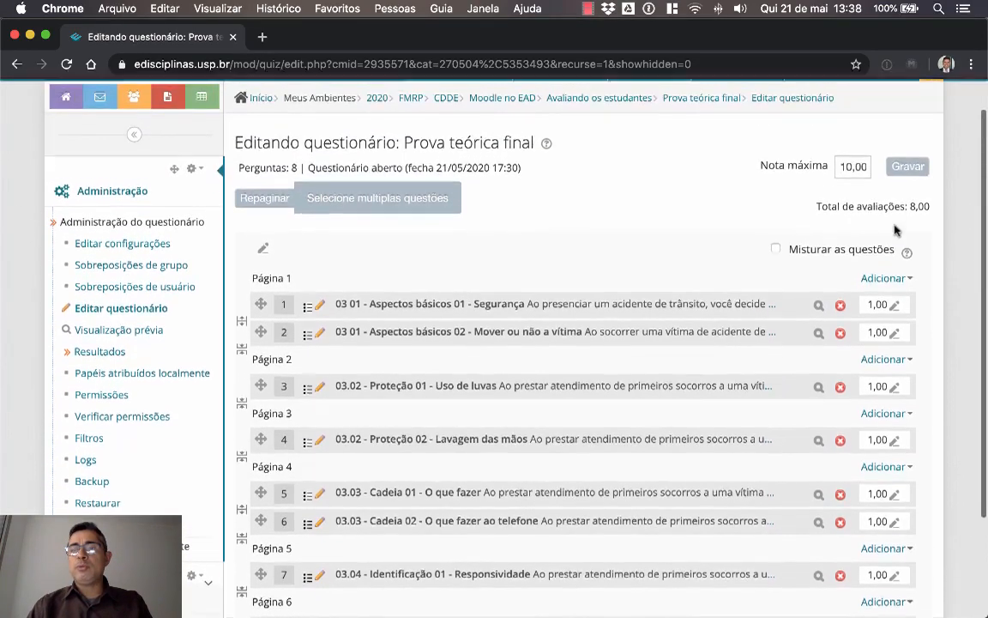
{"action": "left_click_drag", "start_coordinate": [816, 218], "coordinate": [932, 224]}
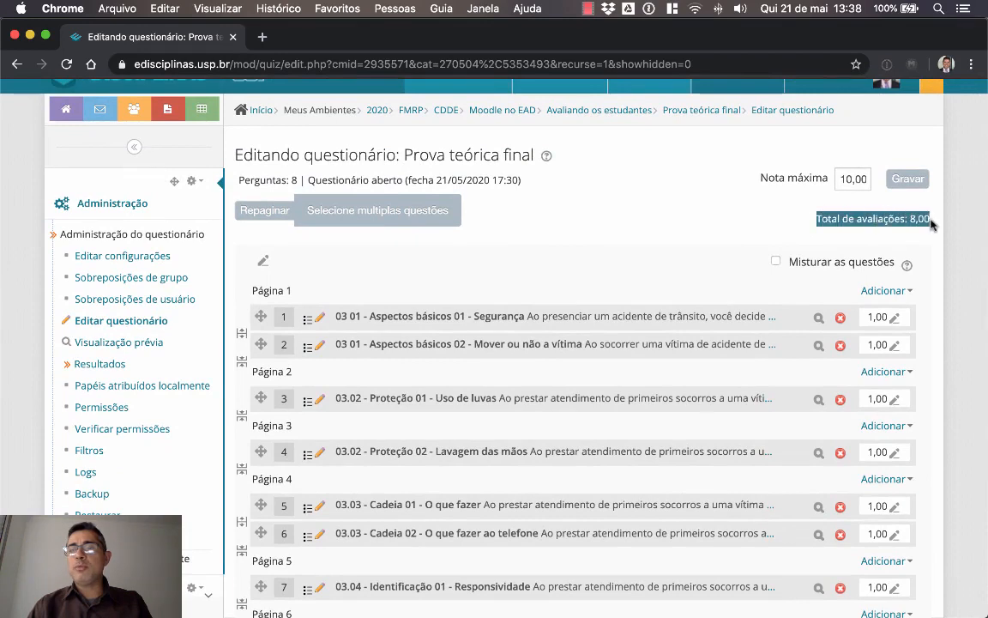
{"action": "left_click", "coordinate": [932, 224]}
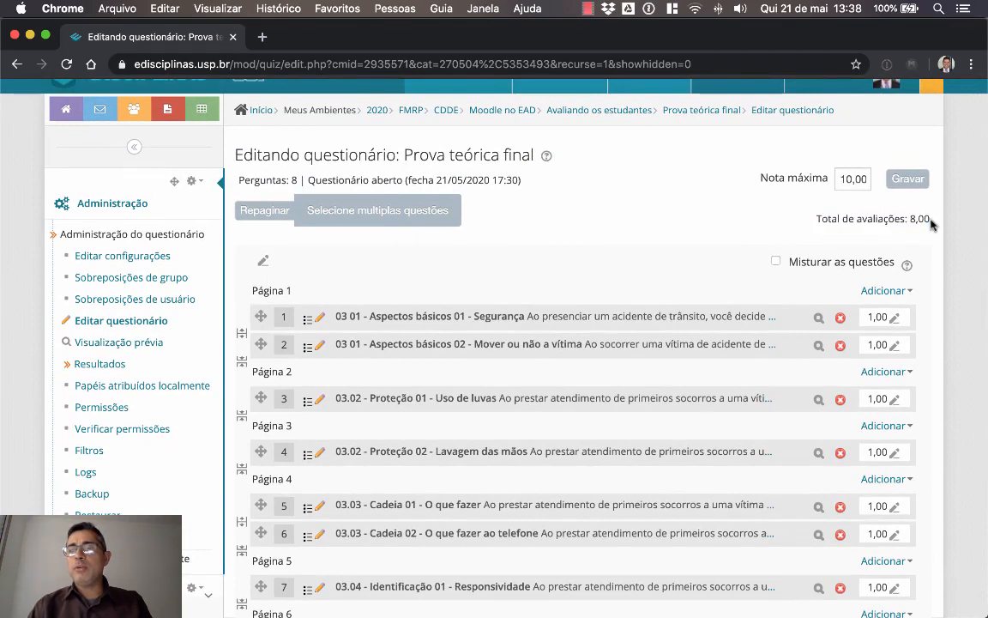
{"action": "left_click", "coordinate": [852, 177]}
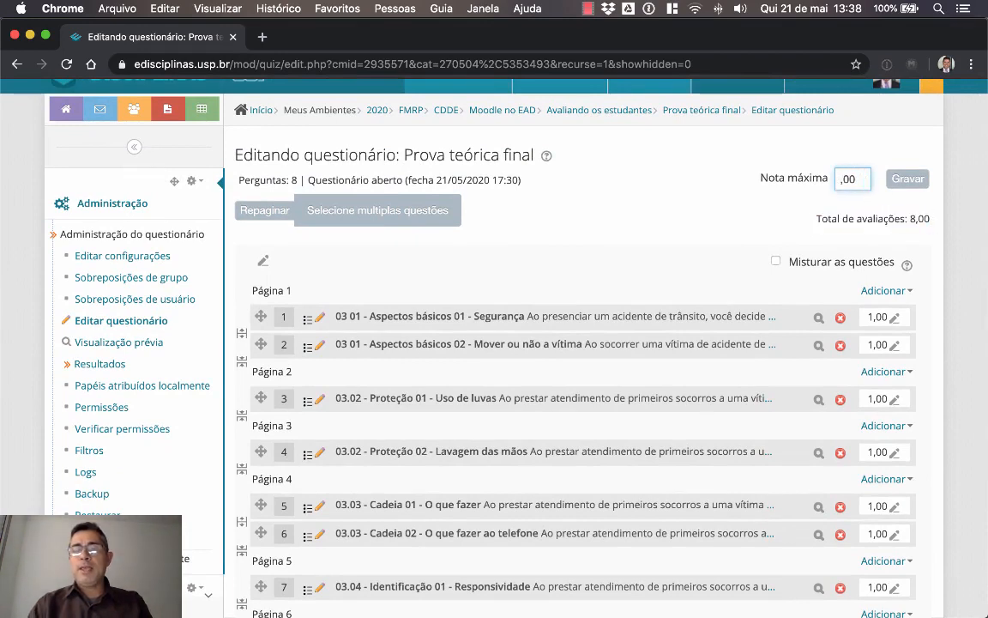
{"action": "type", "text": "8"}
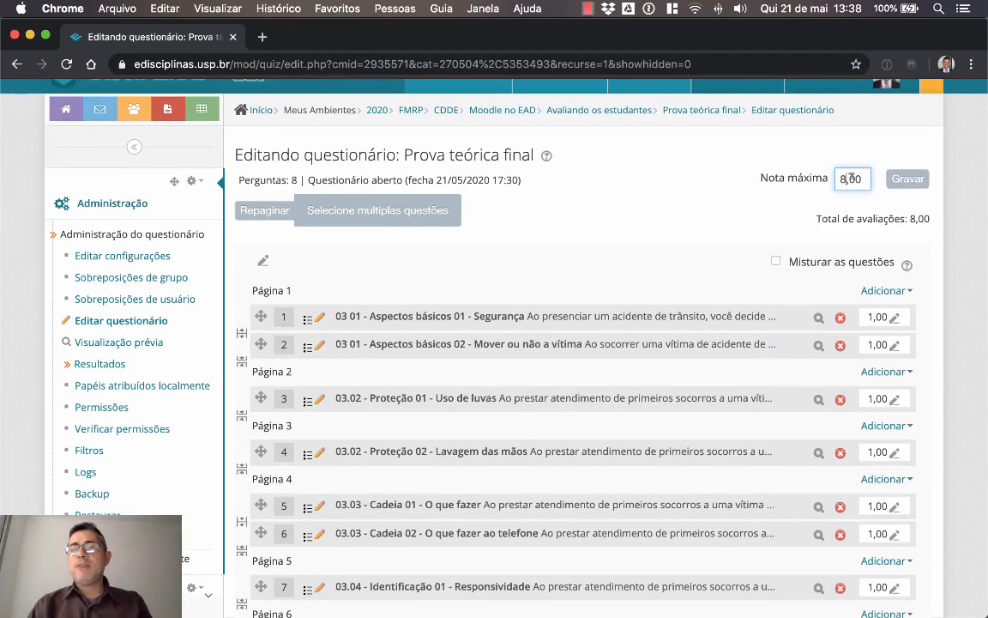
{"action": "left_click", "coordinate": [897, 182]}
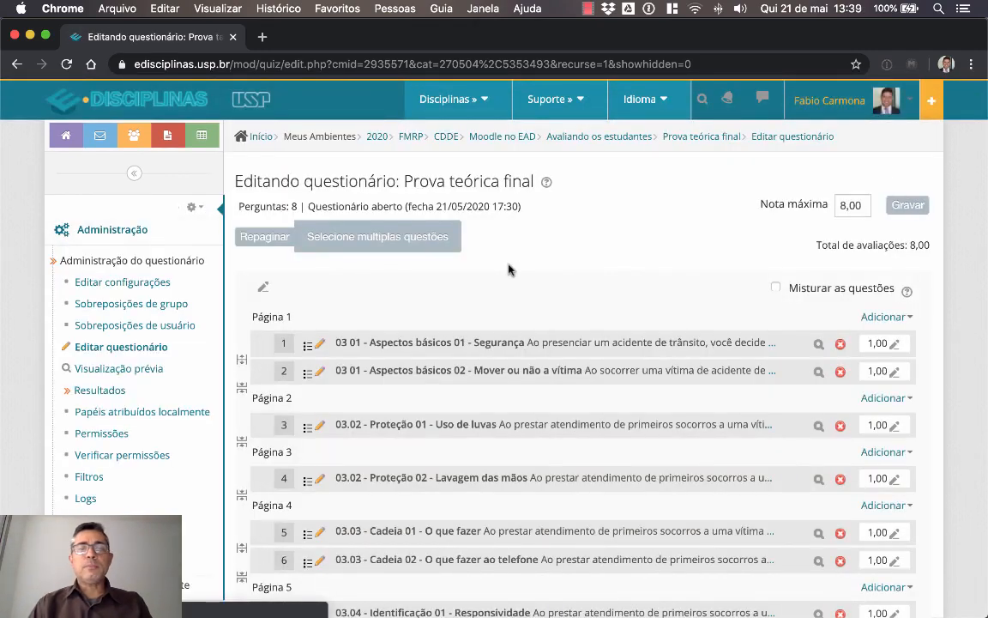
- Start a preview attempt of the quiz, answering question 1 with option a and questions 2 and 3 with option c, and continue to question 4
{"action": "scroll", "coordinate": [512, 269], "scroll_direction": "down", "scroll_amount": 5}
{"action": "scroll", "coordinate": [509, 270], "scroll_direction": "up", "scroll_amount": 3}
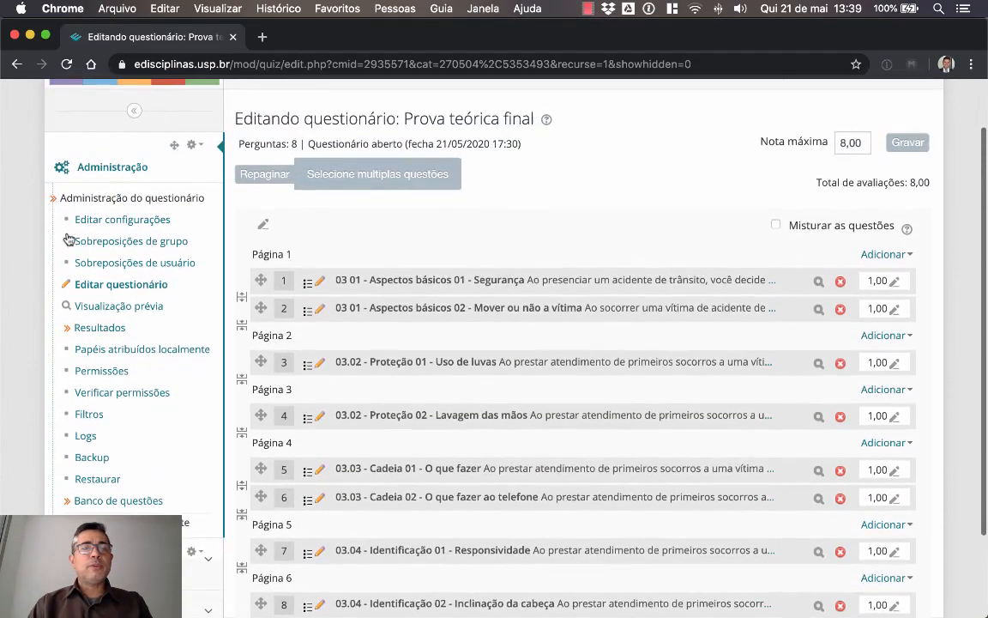
{"action": "left_click", "coordinate": [135, 311]}
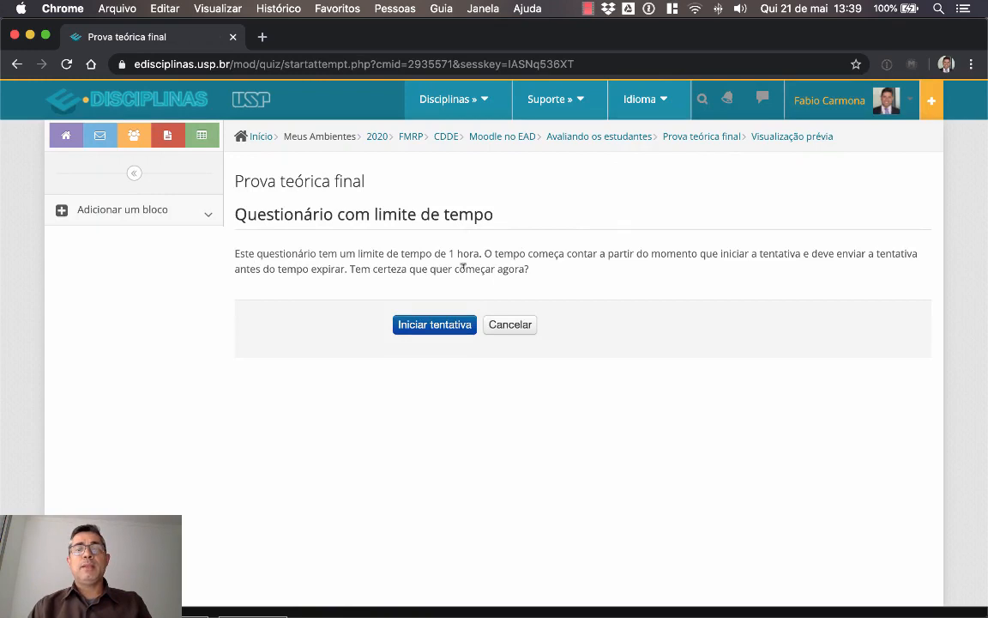
{"action": "left_click", "coordinate": [437, 326]}
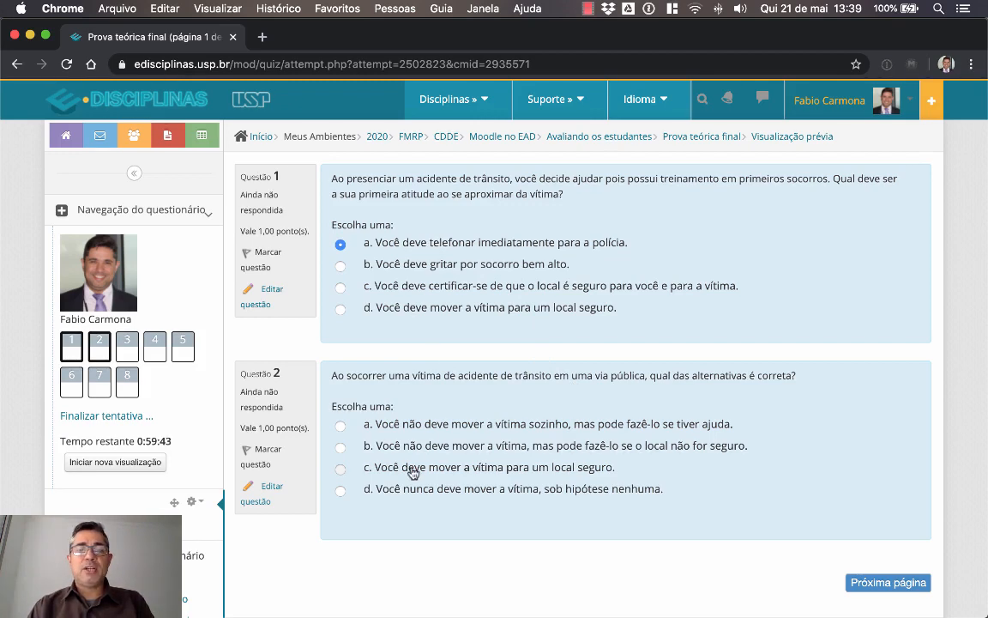
{"action": "left_click", "coordinate": [884, 581]}
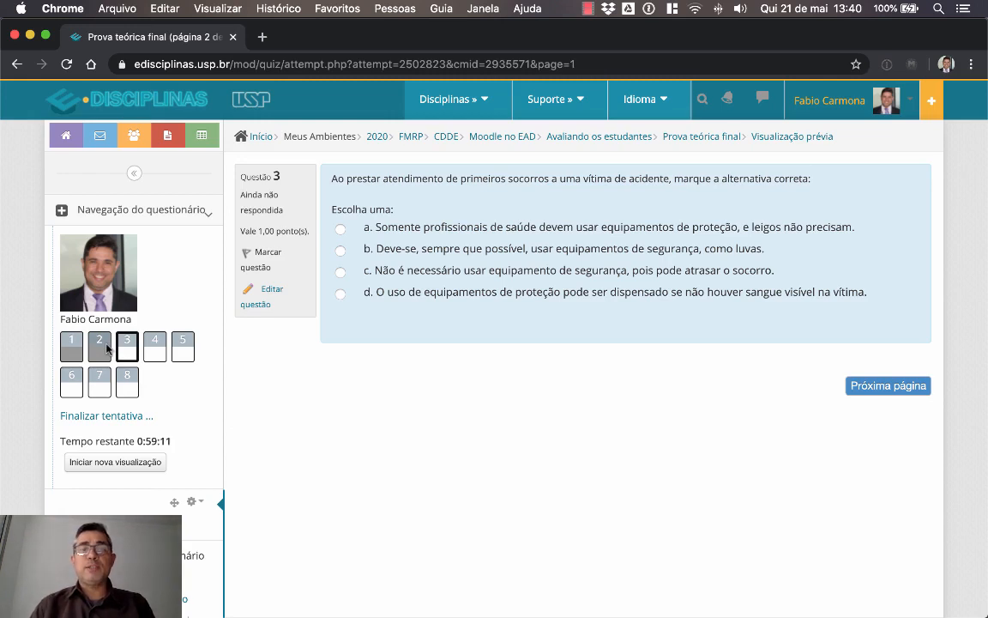
{"action": "left_click", "coordinate": [505, 271]}
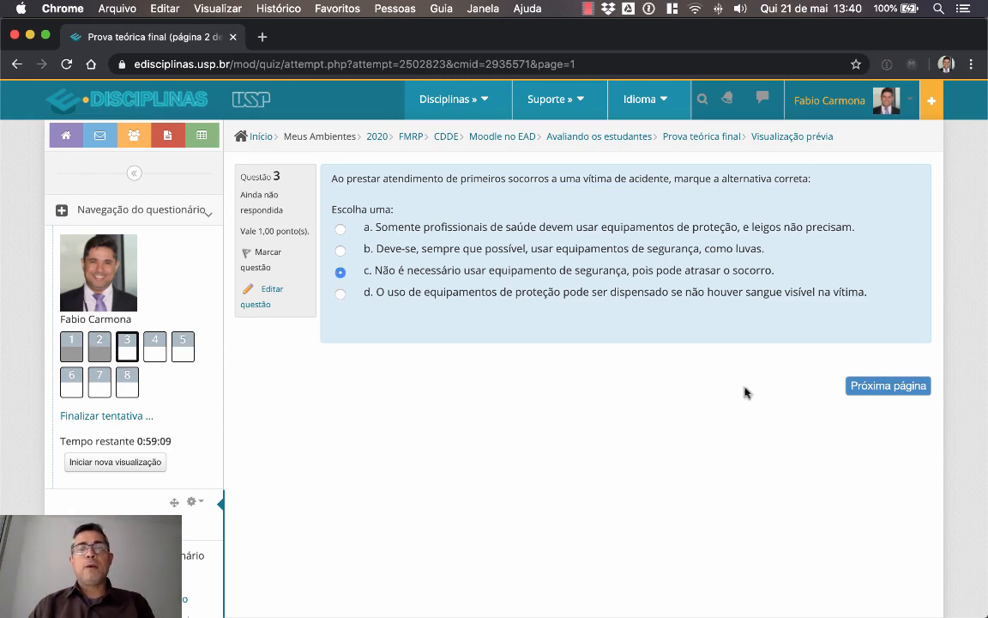
{"action": "left_click", "coordinate": [888, 386]}
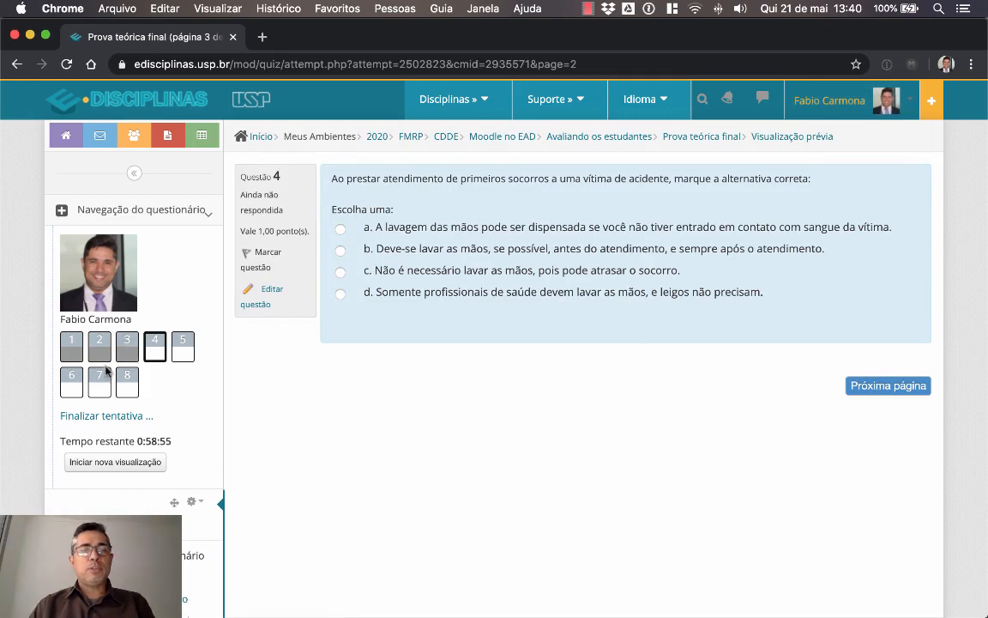
- Finish the preview attempt with the remaining questions unanswered and confirm submitting all answers
{"action": "left_click", "coordinate": [128, 416]}
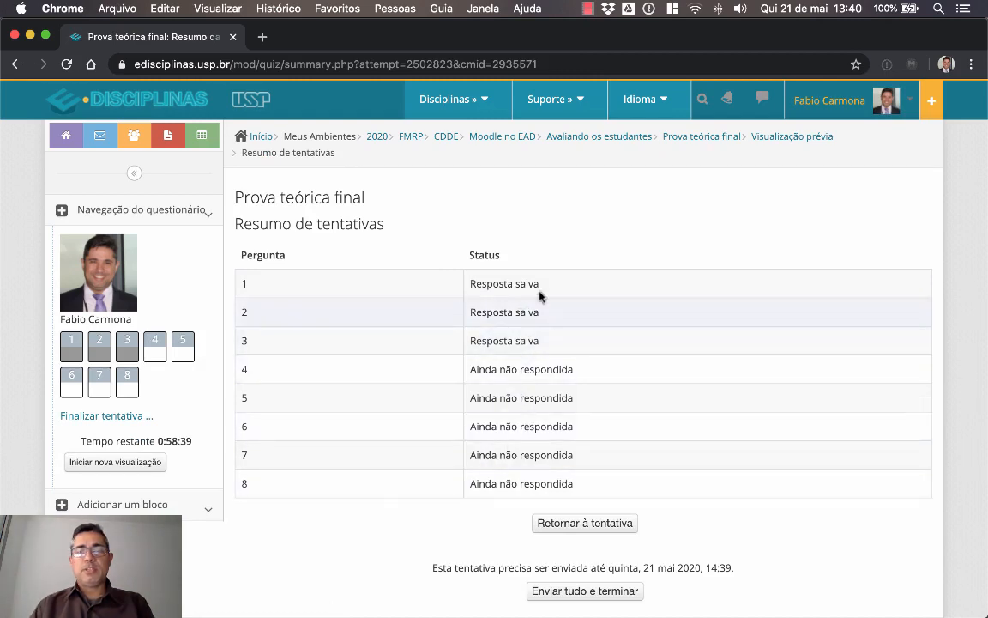
{"action": "scroll", "coordinate": [749, 294], "scroll_direction": "down", "scroll_amount": 2}
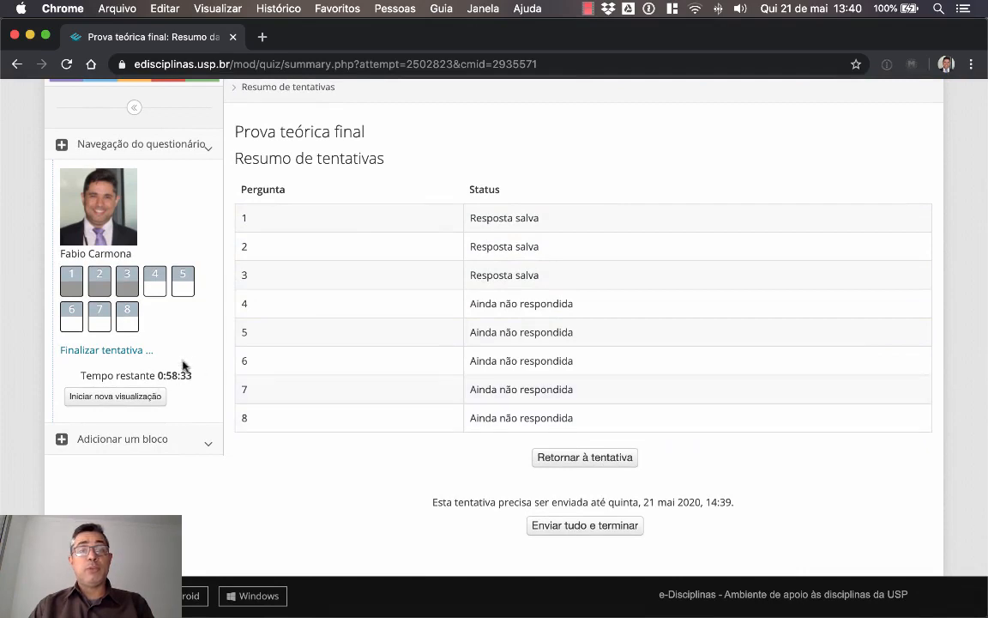
{"action": "left_click", "coordinate": [622, 529]}
{"action": "left_click", "coordinate": [499, 415]}
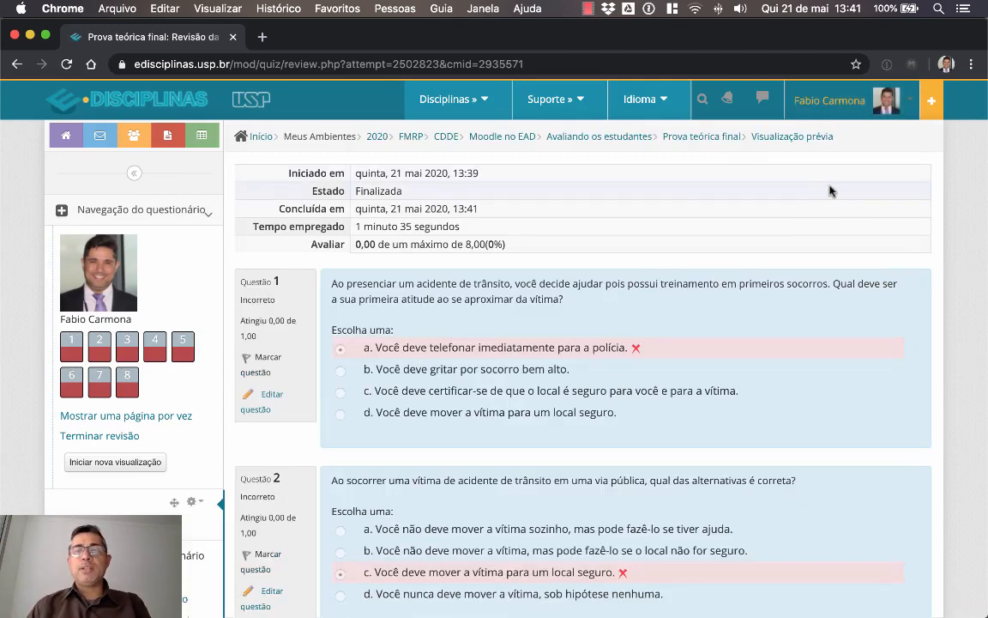
- Examine the submitted attempt's review, from the grade summary through the marking of all eight questions
{"action": "scroll", "coordinate": [829, 193], "scroll_direction": "down", "scroll_amount": 2}
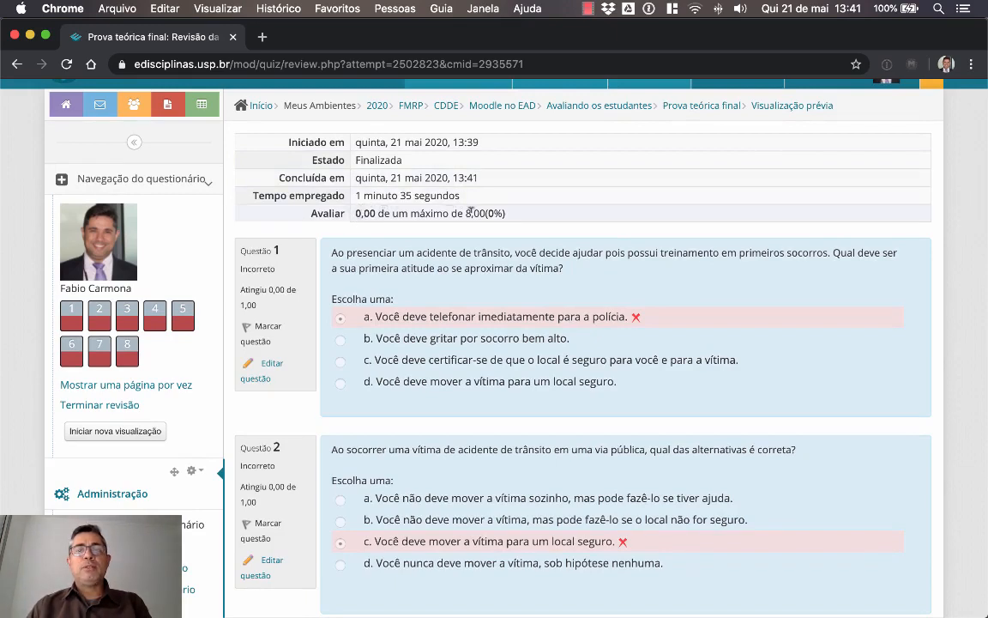
{"action": "scroll", "coordinate": [743, 170], "scroll_direction": "down", "scroll_amount": 4}
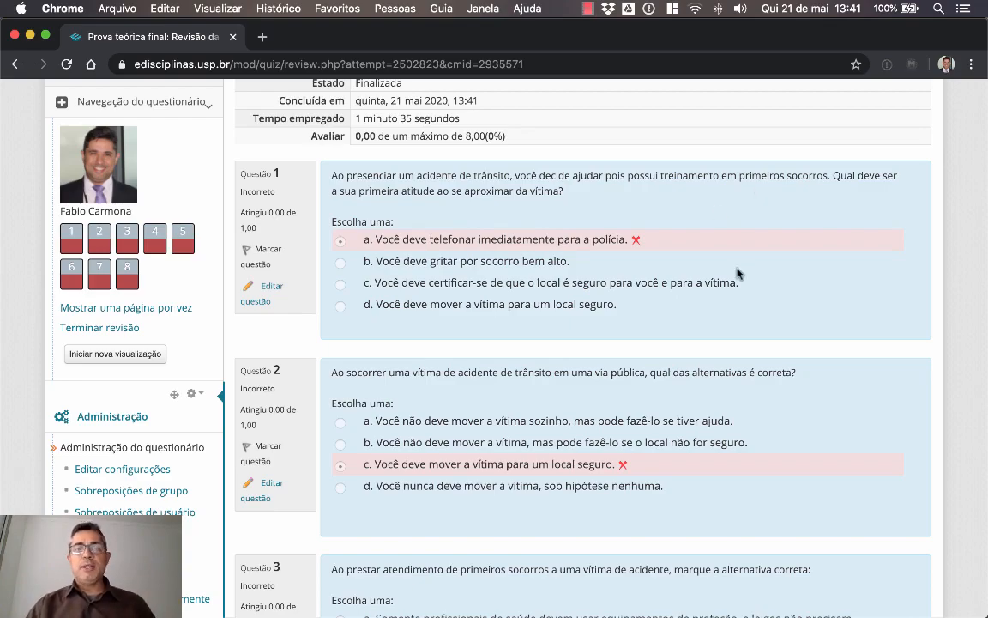
{"action": "scroll", "coordinate": [737, 273], "scroll_direction": "down", "scroll_amount": 4}
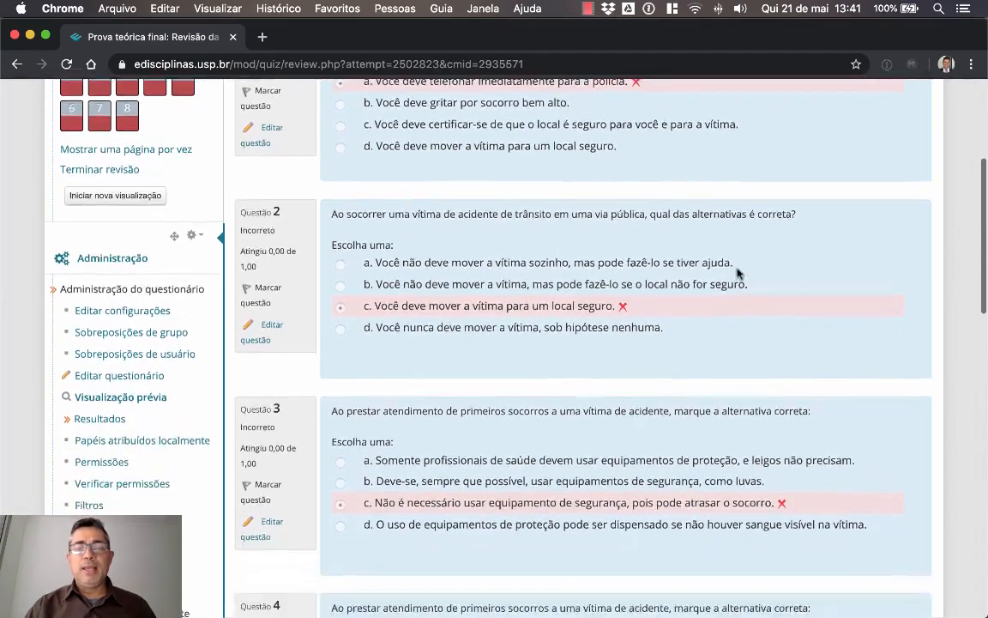
{"action": "scroll", "coordinate": [737, 273], "scroll_direction": "down", "scroll_amount": 12}
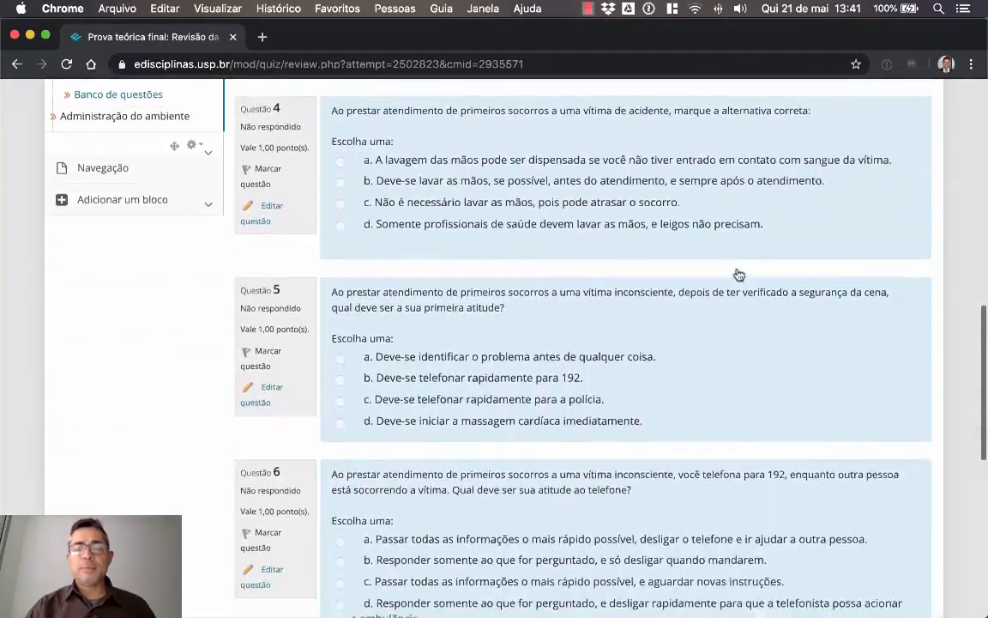
{"action": "scroll", "coordinate": [737, 272], "scroll_direction": "down", "scroll_amount": 8}
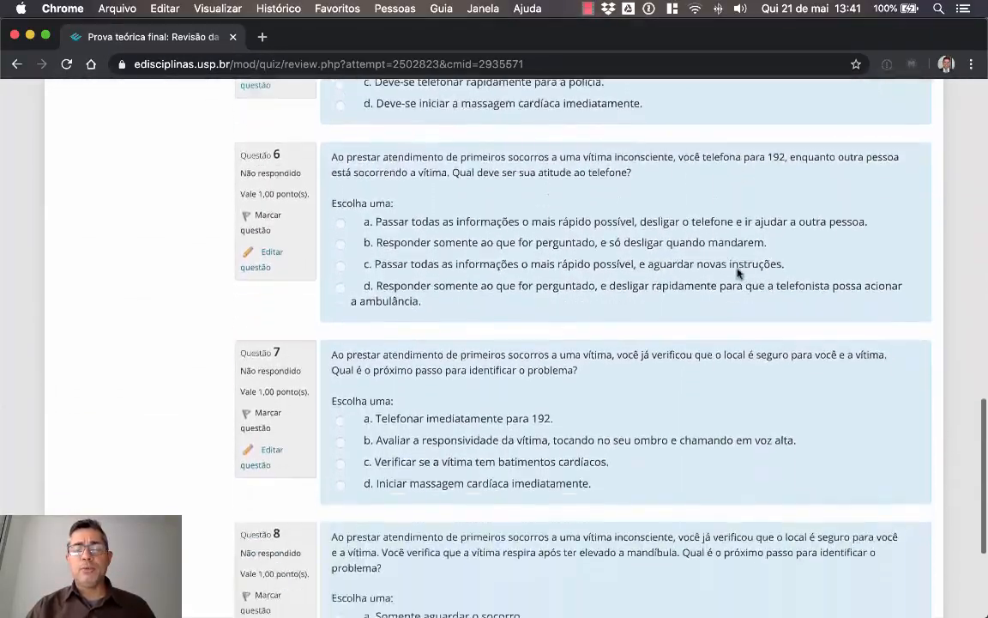
{"action": "scroll", "coordinate": [738, 273], "scroll_direction": "up", "scroll_amount": 20}
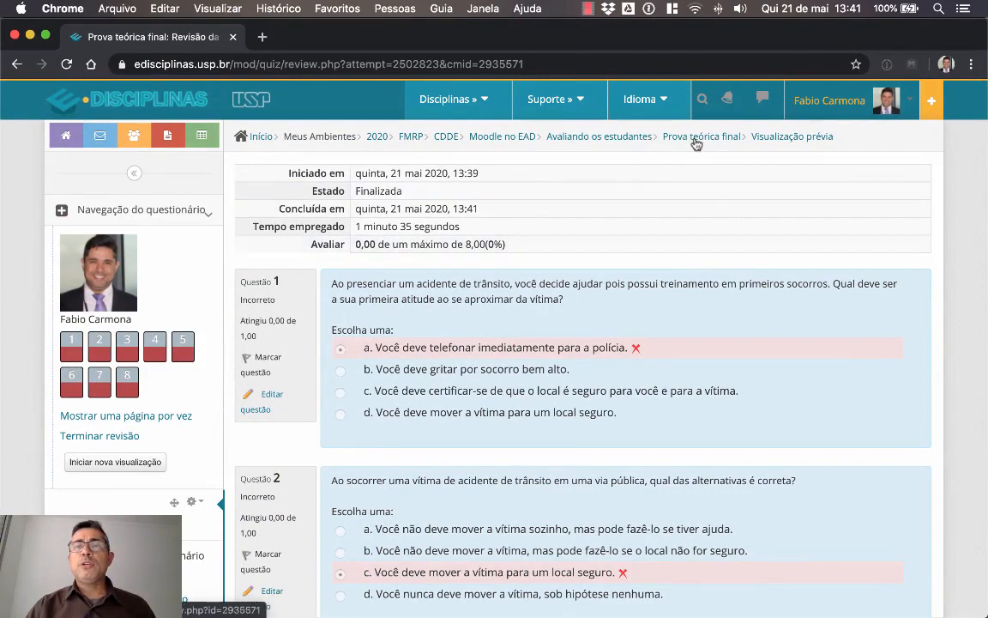
- Return to the "Prova teórica final" page and reopen the finished attempt's review to examine the marked answers
{"action": "left_click", "coordinate": [572, 134]}
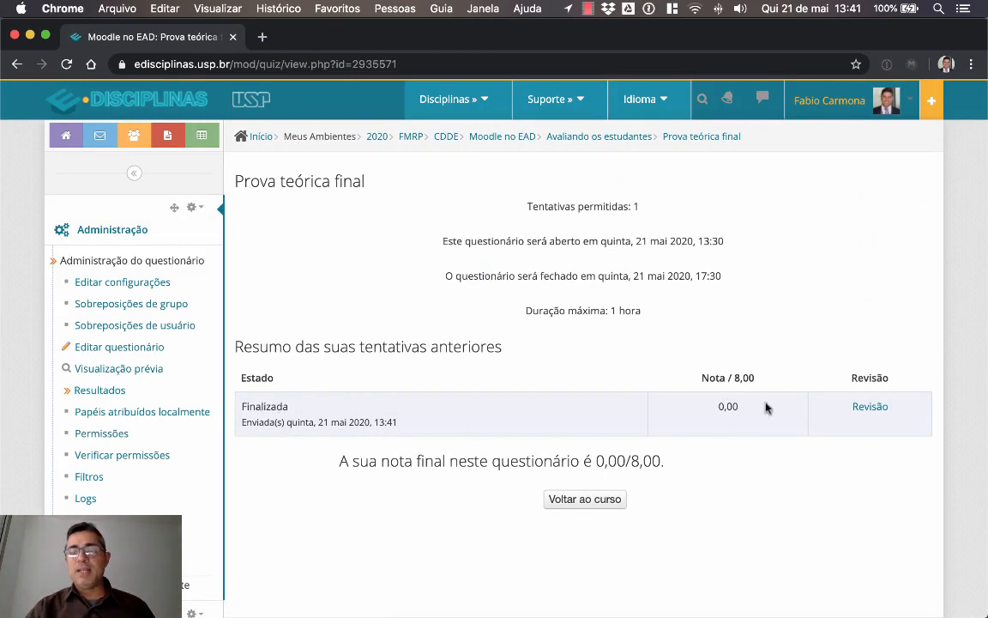
{"action": "left_click", "coordinate": [868, 408]}
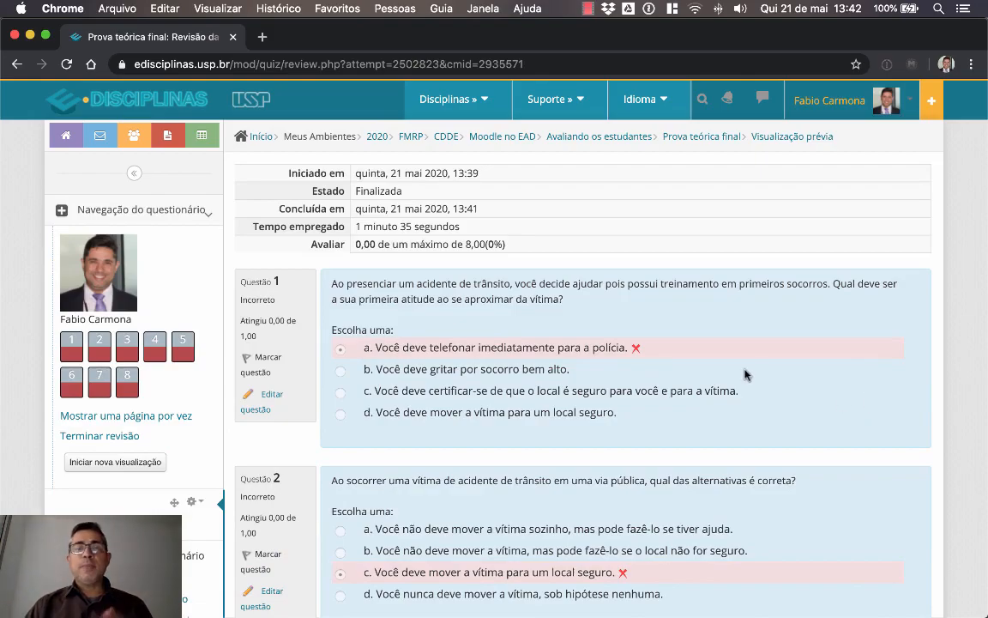
{"action": "scroll", "coordinate": [743, 371], "scroll_direction": "down", "scroll_amount": 3}
{"action": "scroll", "coordinate": [669, 351], "scroll_direction": "down", "scroll_amount": 5}
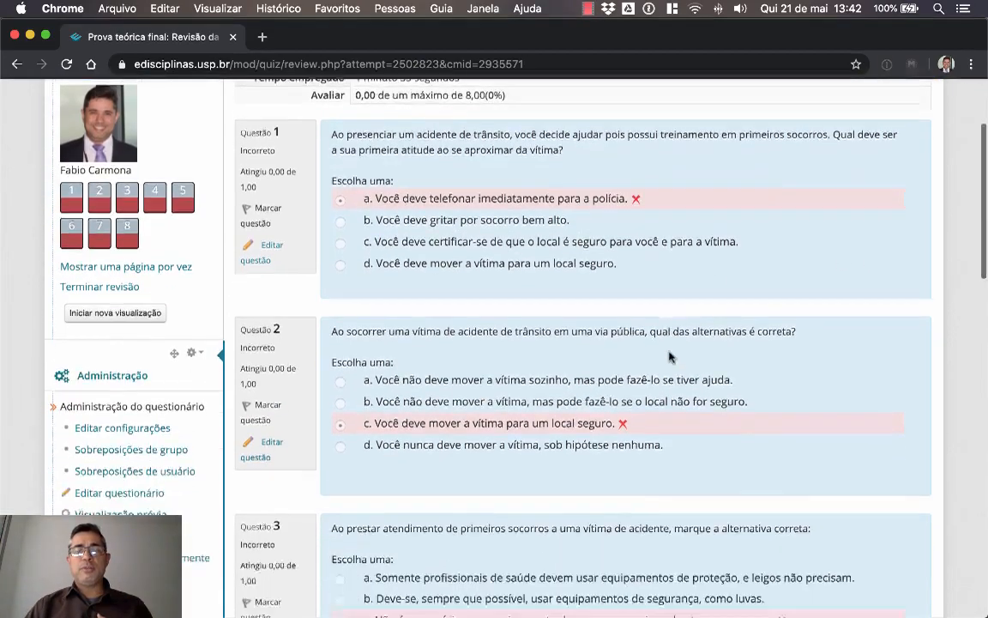
- Open the settings of the "Prova teórica final" quiz from the attempt review and expand the Duração section
{"action": "scroll", "coordinate": [669, 352], "scroll_direction": "up", "scroll_amount": 6}
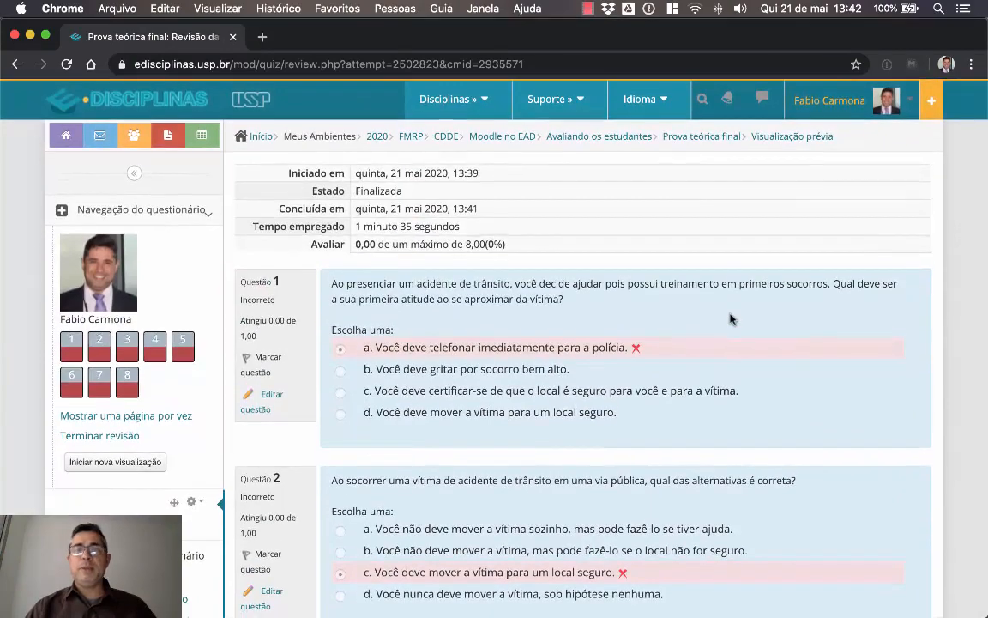
{"action": "scroll", "coordinate": [731, 317], "scroll_direction": "down", "scroll_amount": 3}
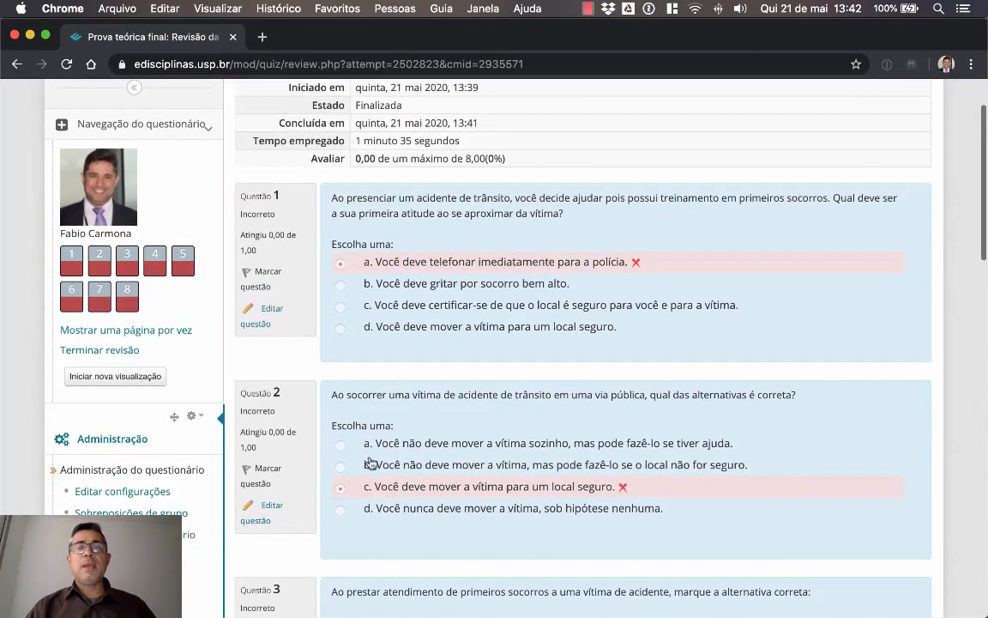
{"action": "left_click", "coordinate": [149, 496]}
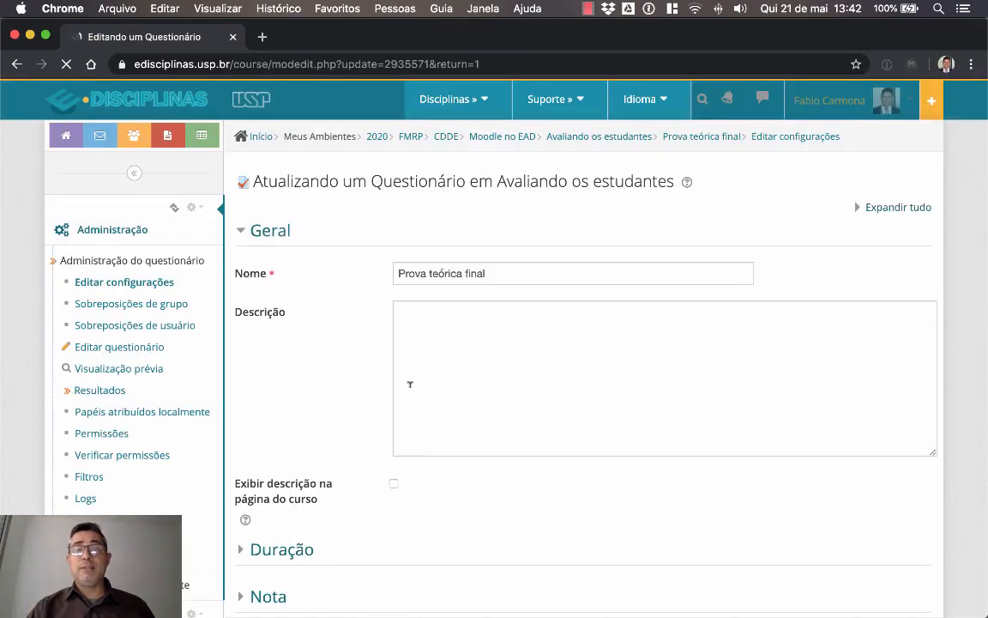
{"action": "scroll", "coordinate": [657, 355], "scroll_direction": "down", "scroll_amount": 5}
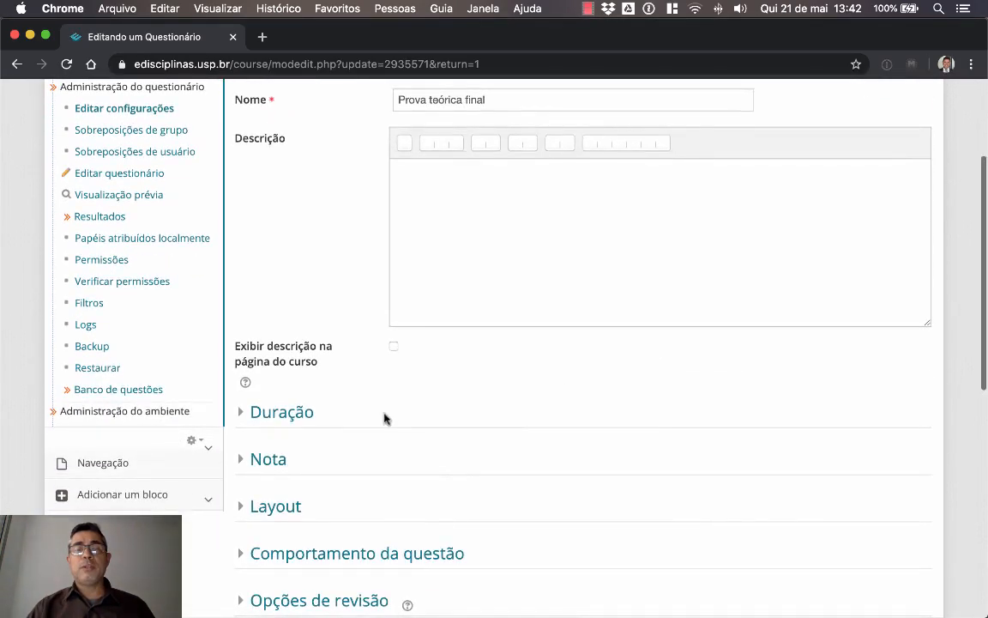
{"action": "left_click", "coordinate": [306, 420]}
{"action": "scroll", "coordinate": [677, 344], "scroll_direction": "down", "scroll_amount": 3}
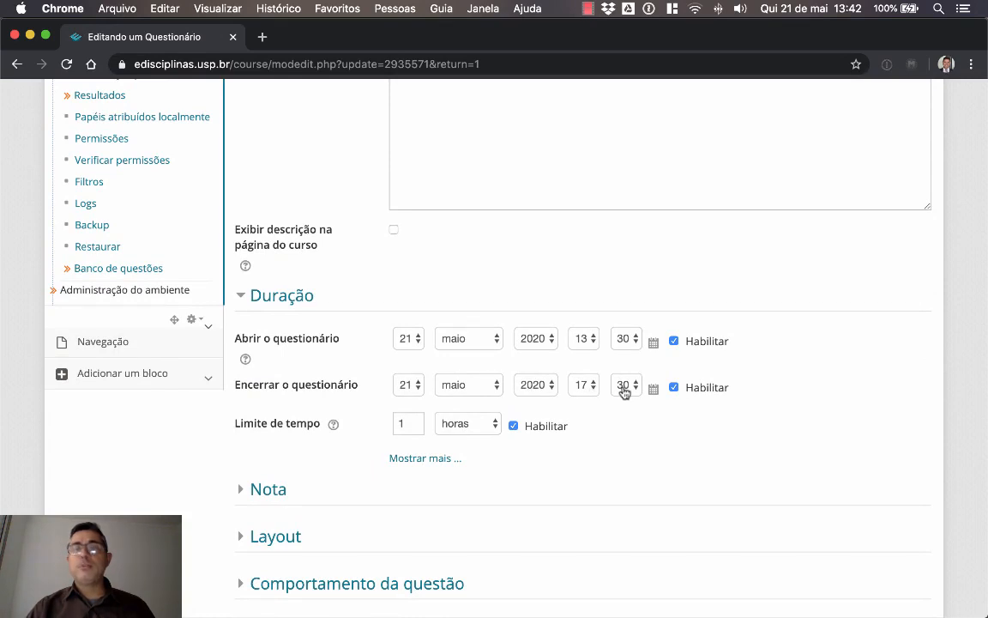
- Set the quiz's closing time to 13:40, then save the settings and display the quiz
{"action": "left_click", "coordinate": [582, 386]}
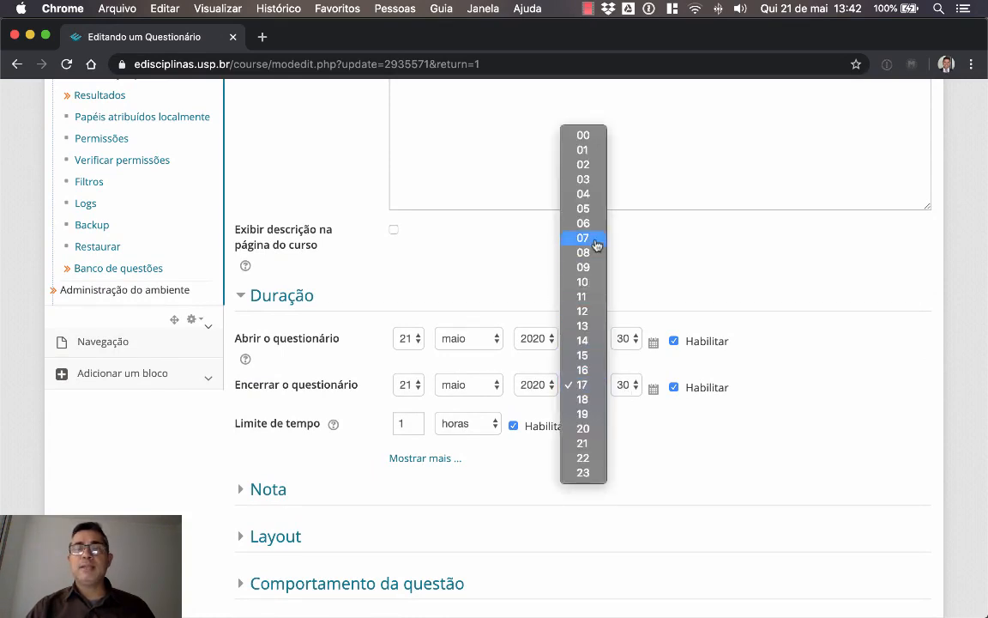
{"action": "left_click", "coordinate": [592, 180]}
{"action": "left_click", "coordinate": [583, 385]}
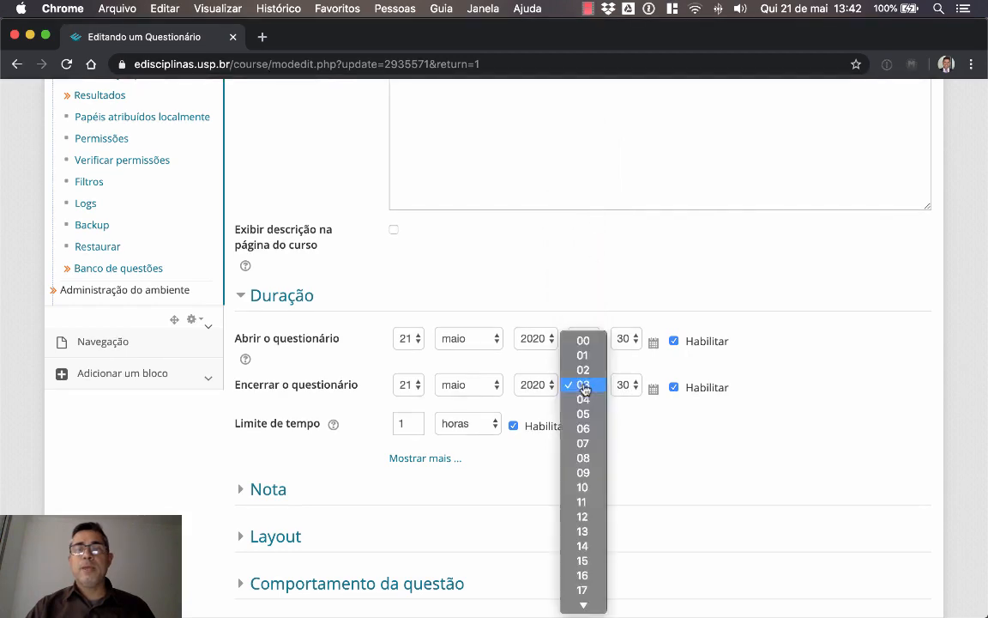
{"action": "left_click", "coordinate": [591, 532]}
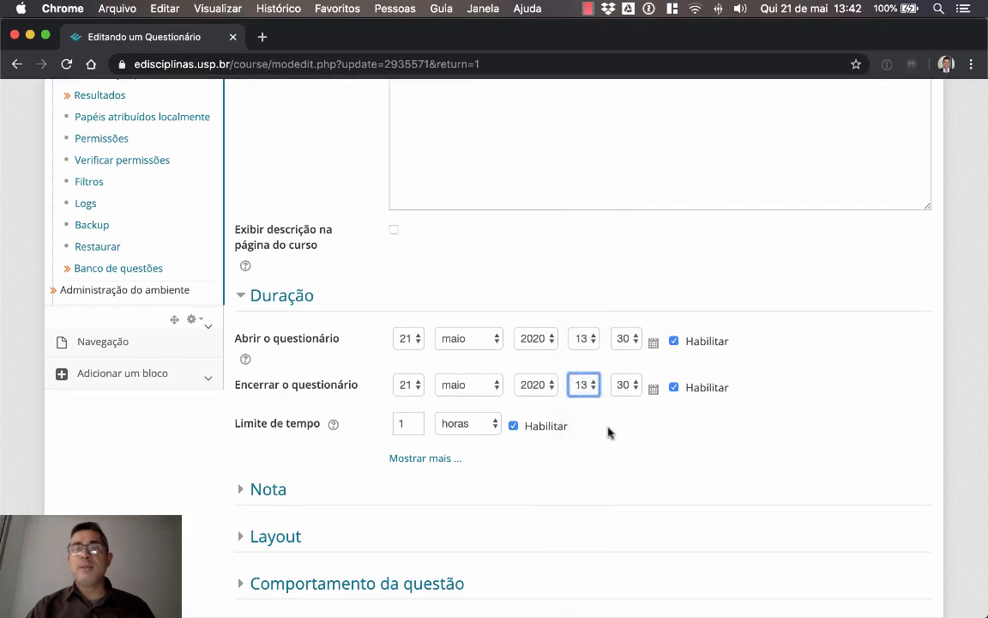
{"action": "left_click", "coordinate": [629, 385]}
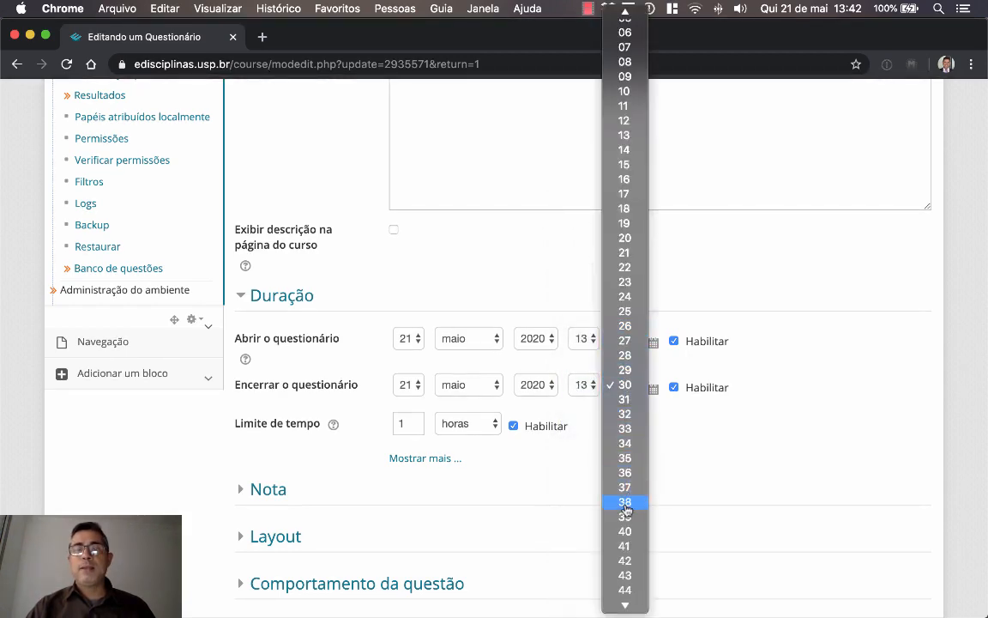
{"action": "left_click", "coordinate": [627, 531]}
{"action": "scroll", "coordinate": [746, 465], "scroll_direction": "down", "scroll_amount": 10}
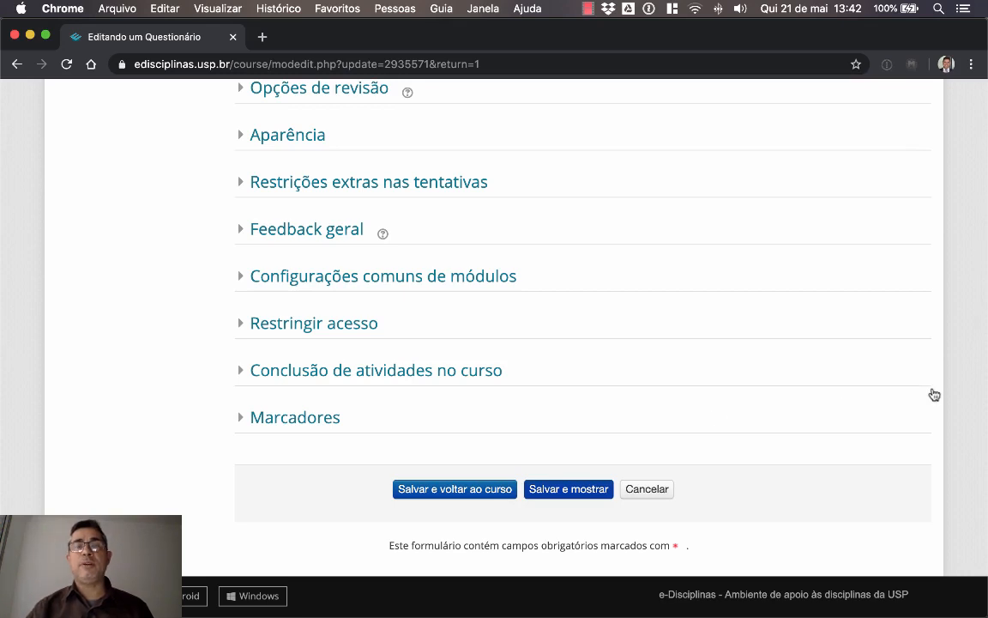
{"action": "left_click", "coordinate": [569, 489]}
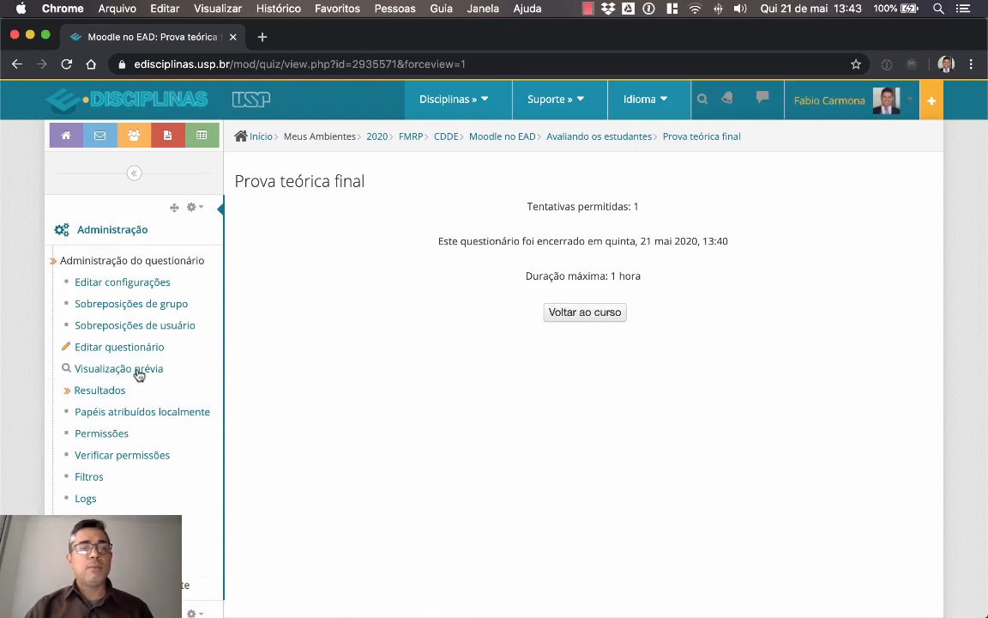
- Start a new preview attempt, answer question 1 with option c and question 2 with option a, and continue to question 3
{"action": "left_click", "coordinate": [139, 373]}
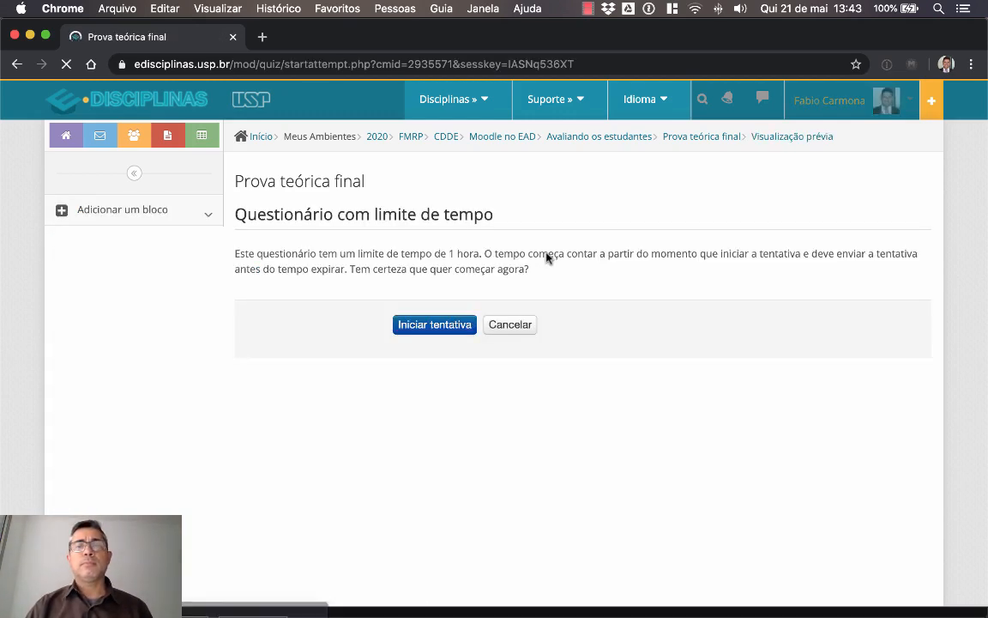
{"action": "left_click", "coordinate": [452, 325]}
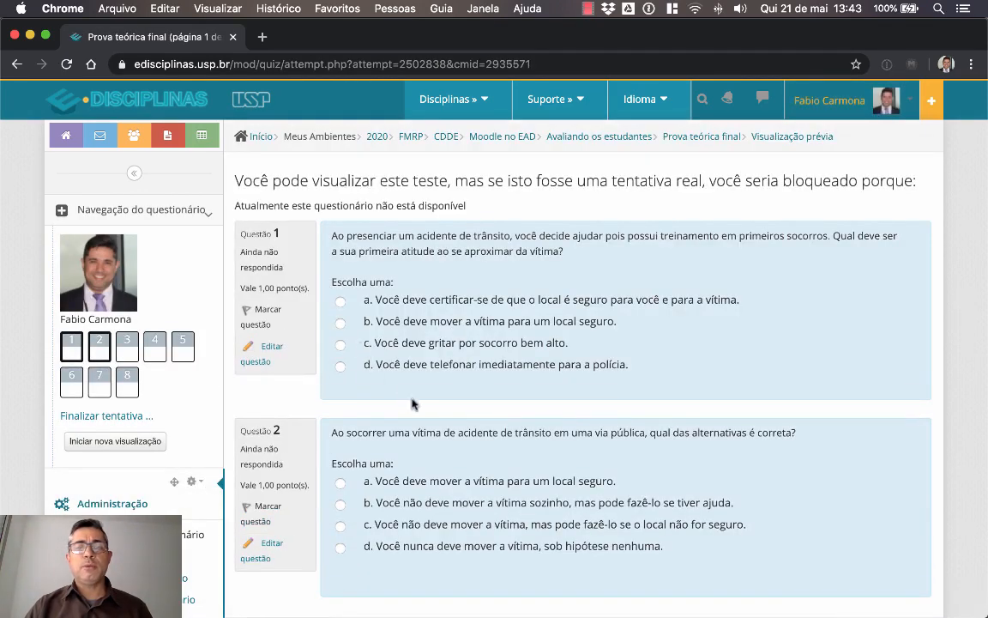
{"action": "left_click", "coordinate": [382, 344]}
{"action": "left_click", "coordinate": [416, 481]}
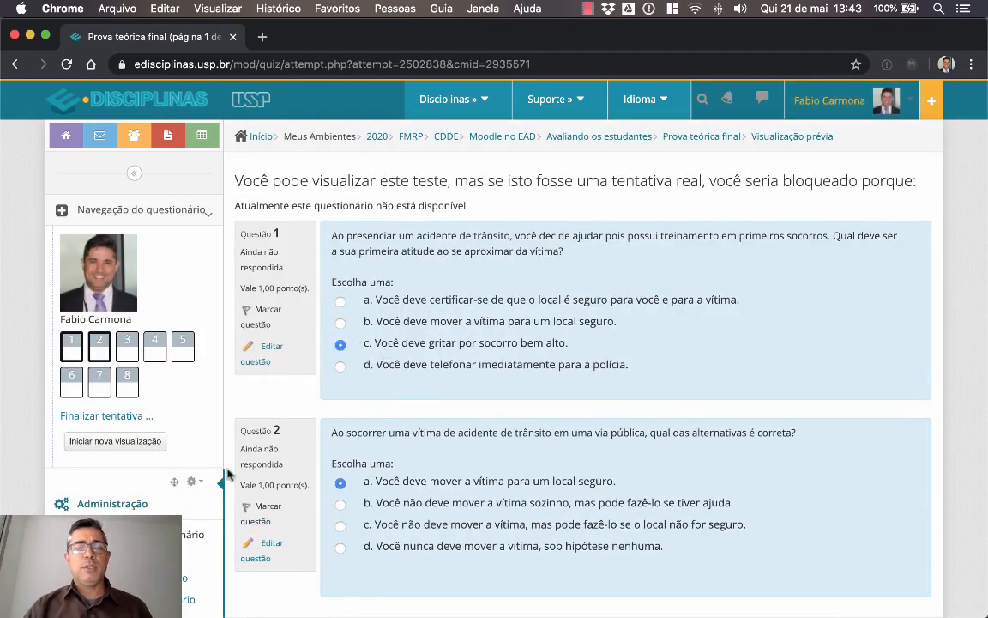
{"action": "scroll", "coordinate": [706, 410], "scroll_direction": "down", "scroll_amount": 3}
{"action": "left_click", "coordinate": [888, 509]}
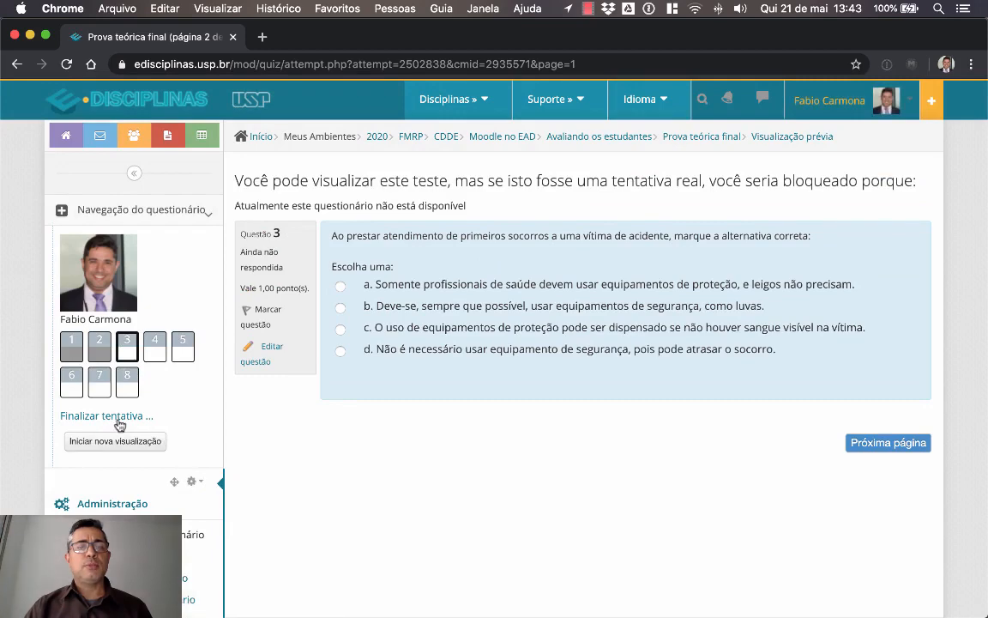
- Finish the preview attempt with questions 3 to 8 unanswered and confirm submitting everything
{"action": "left_click", "coordinate": [118, 418]}
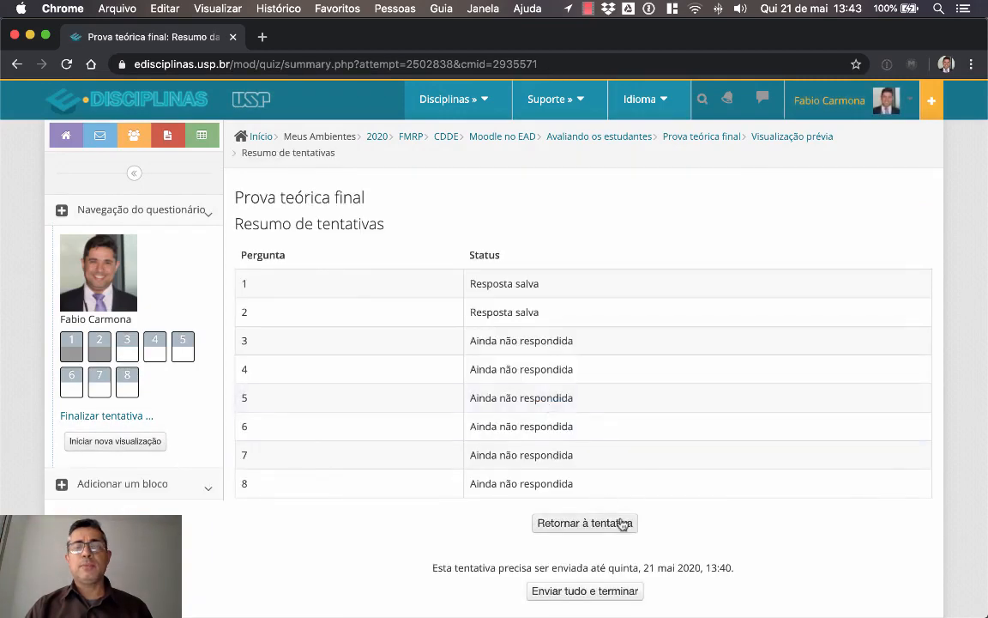
{"action": "left_click", "coordinate": [585, 590]}
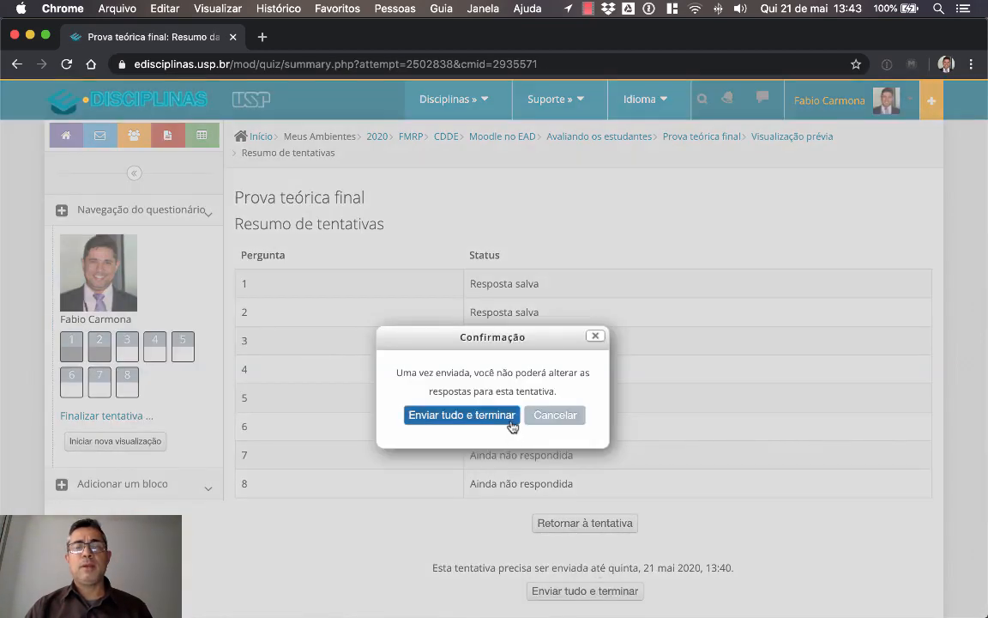
{"action": "left_click", "coordinate": [462, 415]}
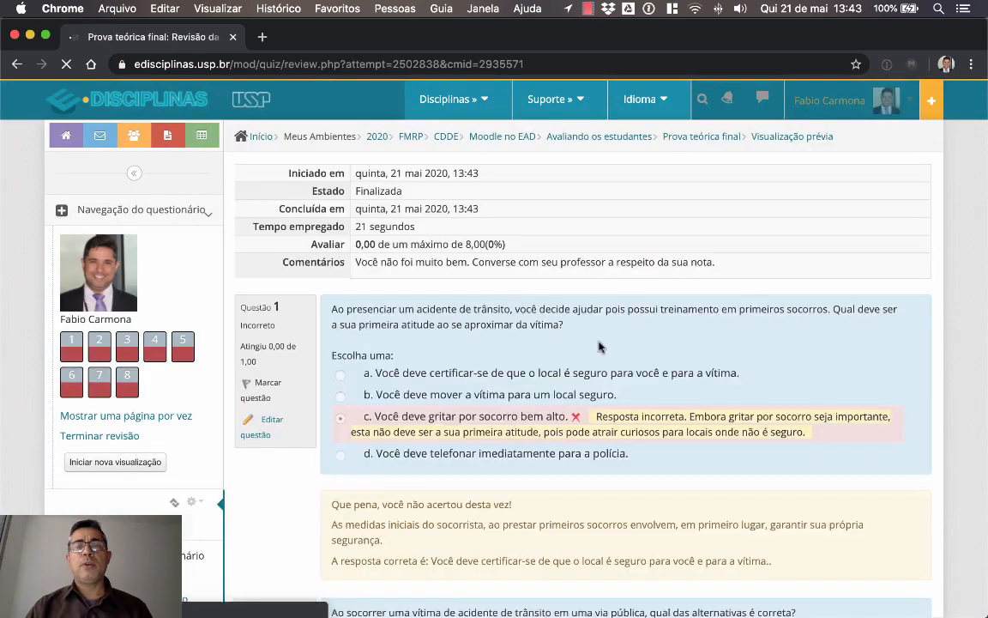
- Examine the answer feedback, general feedback and correct answers shown for the questions in the new attempt's review
{"action": "scroll", "coordinate": [747, 298], "scroll_direction": "down", "scroll_amount": 2}
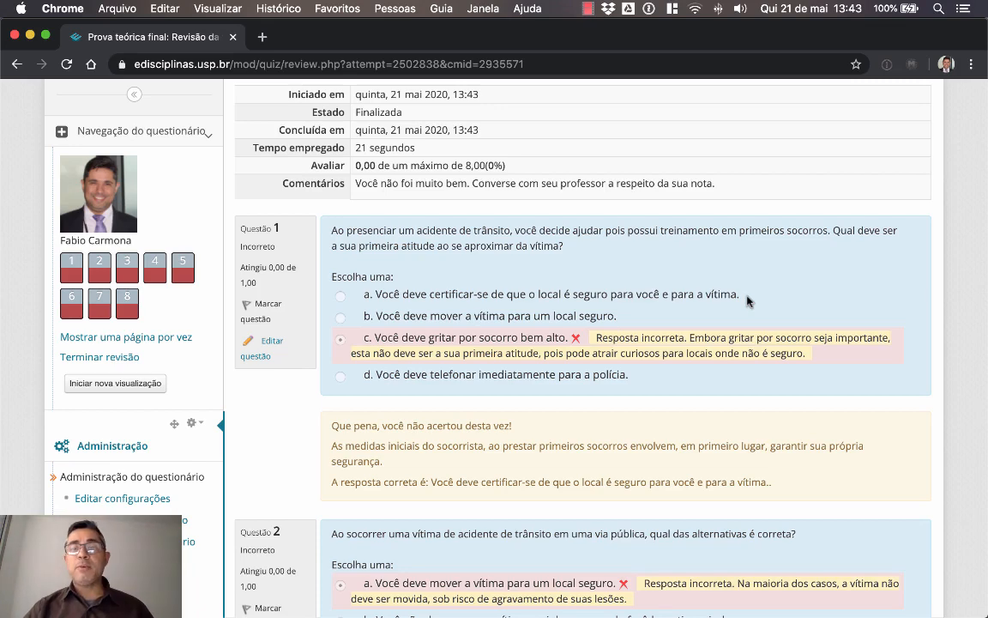
{"action": "scroll", "coordinate": [655, 291], "scroll_direction": "down", "scroll_amount": 1}
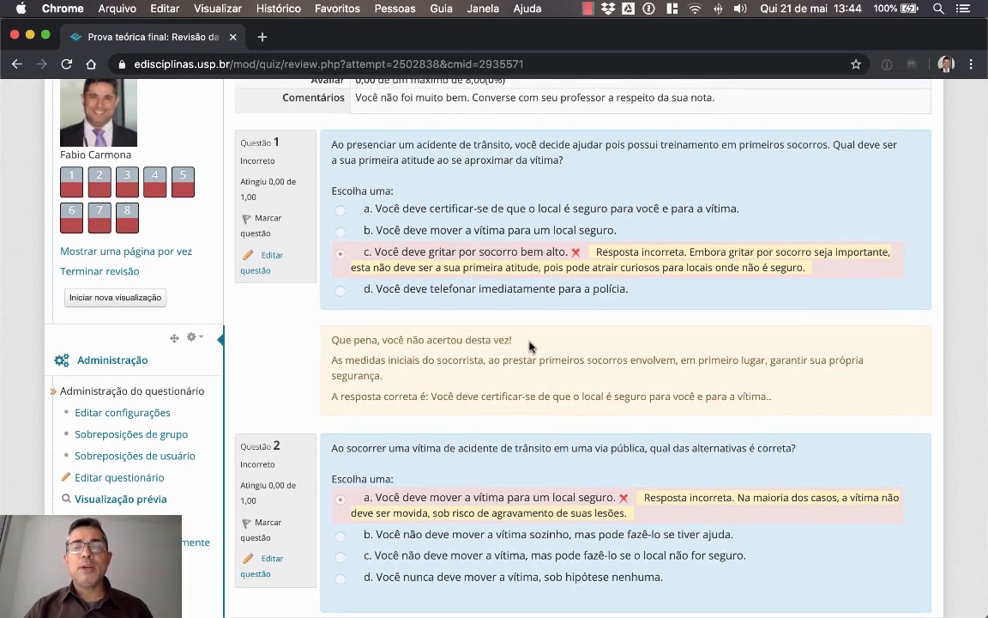
{"action": "scroll", "coordinate": [529, 345], "scroll_direction": "down", "scroll_amount": 1}
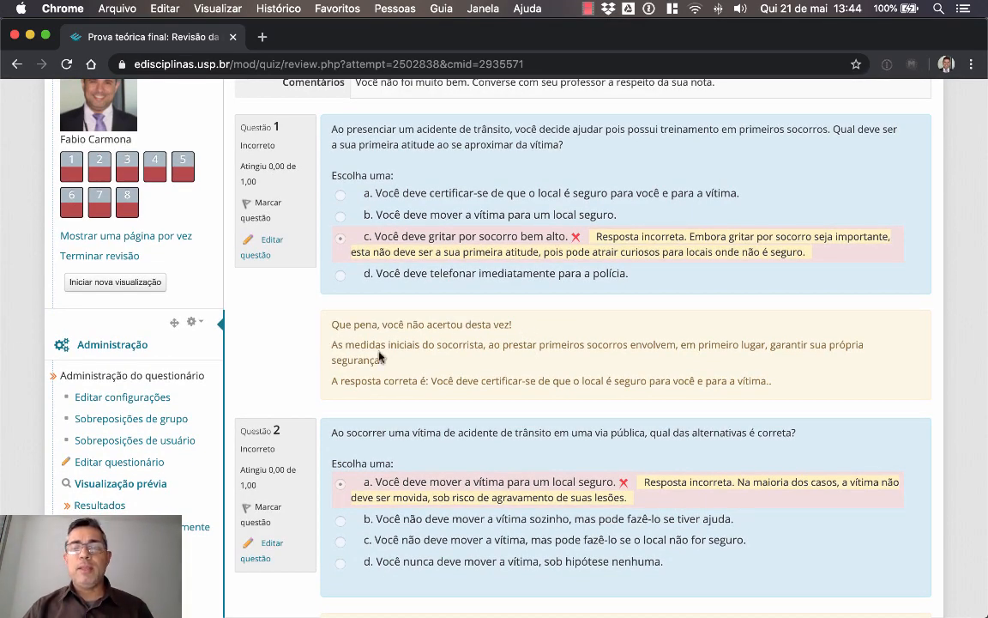
{"action": "left_click_drag", "start_coordinate": [337, 381], "coordinate": [545, 389]}
{"action": "left_click_drag", "start_coordinate": [660, 388], "coordinate": [730, 386]}
{"action": "left_click", "coordinate": [769, 382]}
{"action": "scroll", "coordinate": [682, 383], "scroll_direction": "down", "scroll_amount": 10}
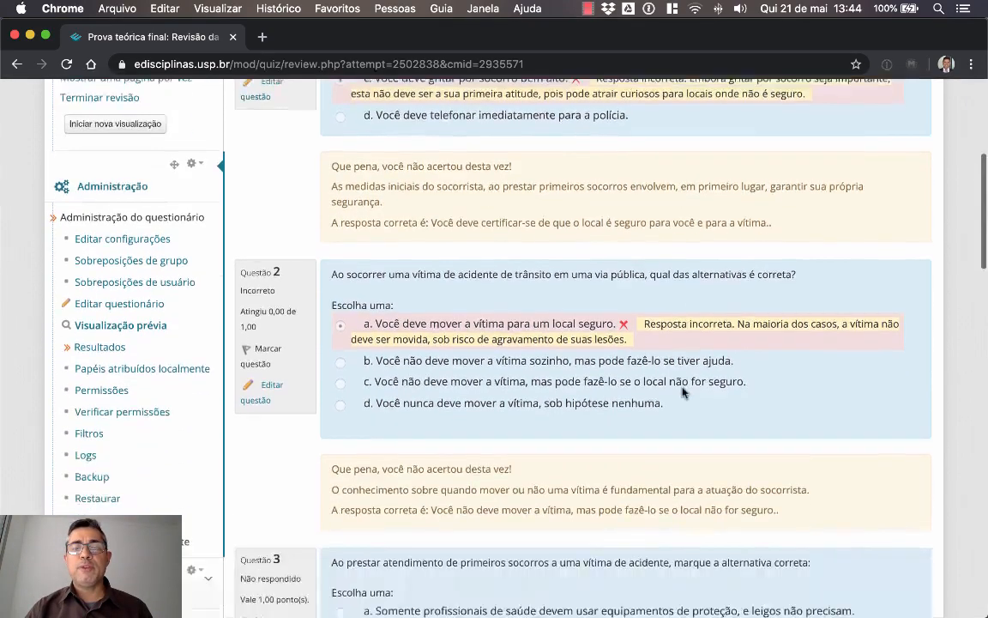
- Return to the attempt summary at the start of the review and examine the grade in the Avaliar row
{"action": "scroll", "coordinate": [636, 396], "scroll_direction": "up", "scroll_amount": 10}
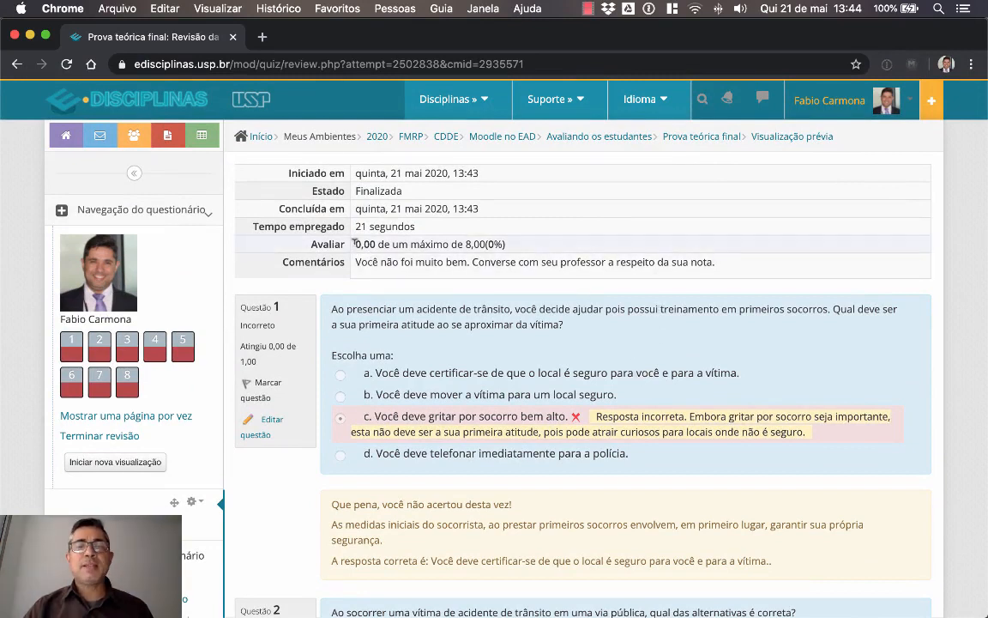
{"action": "left_click_drag", "start_coordinate": [355, 244], "coordinate": [523, 253]}
{"action": "left_click", "coordinate": [526, 249]}
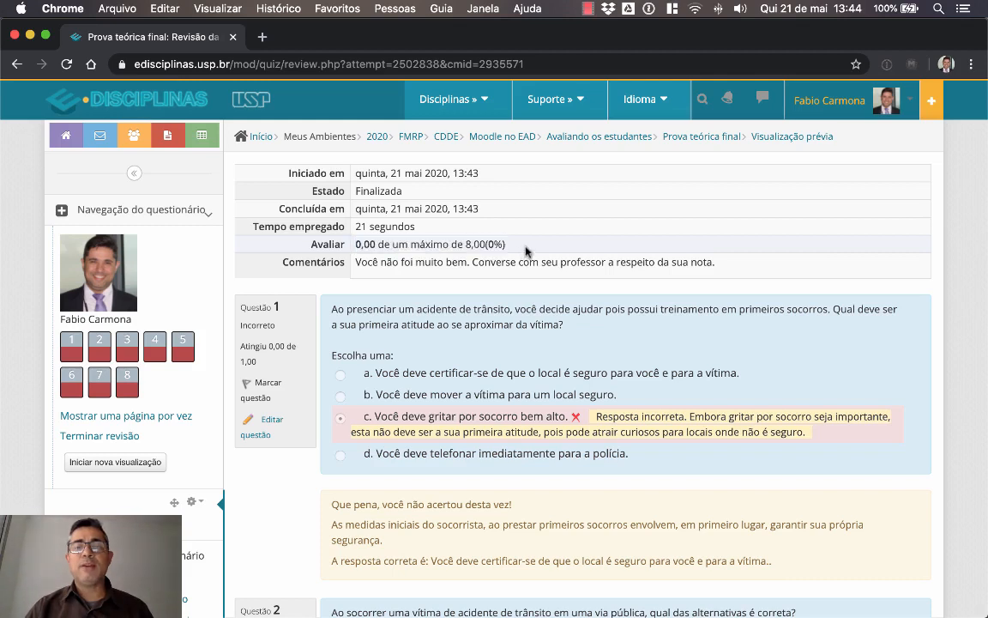